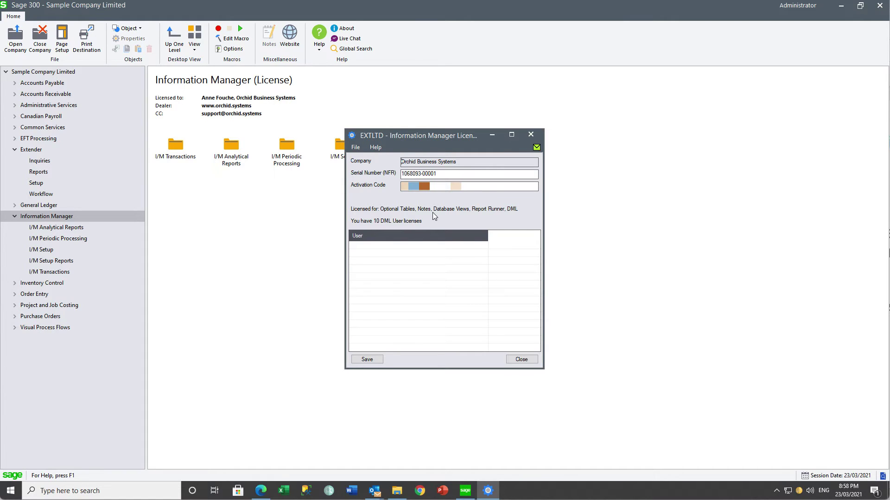
Close the license window and start an Extender message template with ID CUSTOMERCLNOTE and description Customer Credit Limit Note
left_click(531, 134)
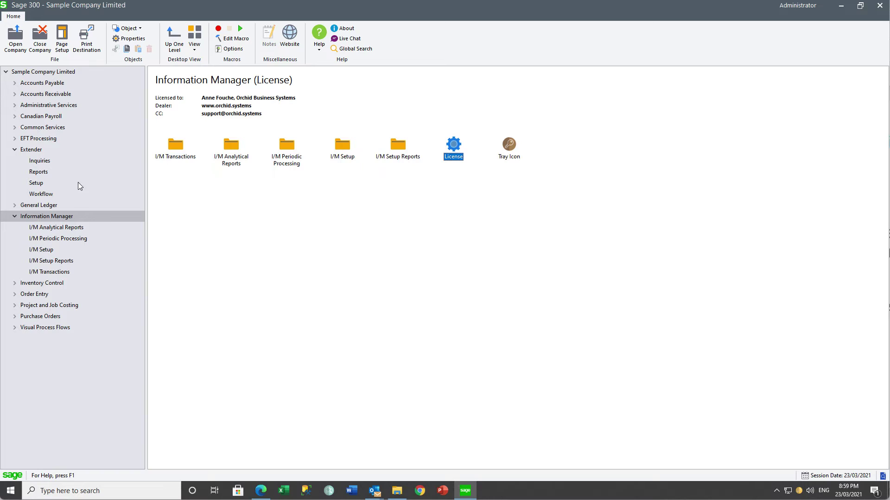
left_click(36, 183)
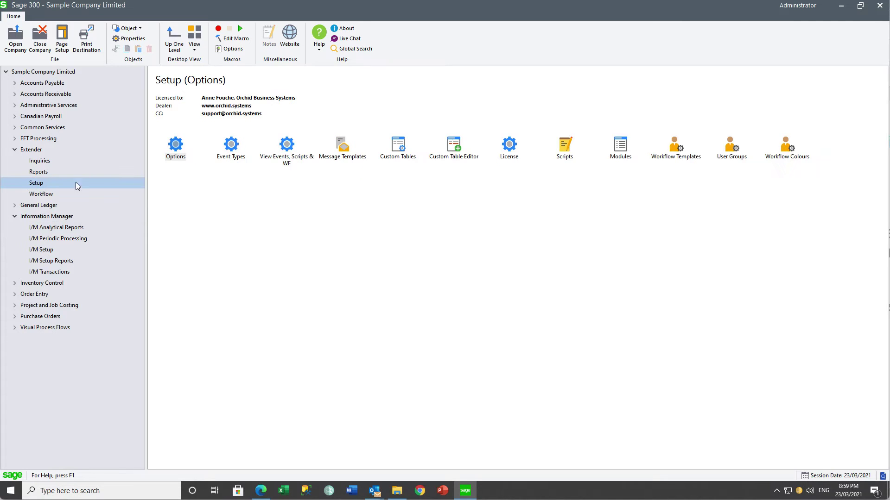
left_click(342, 147)
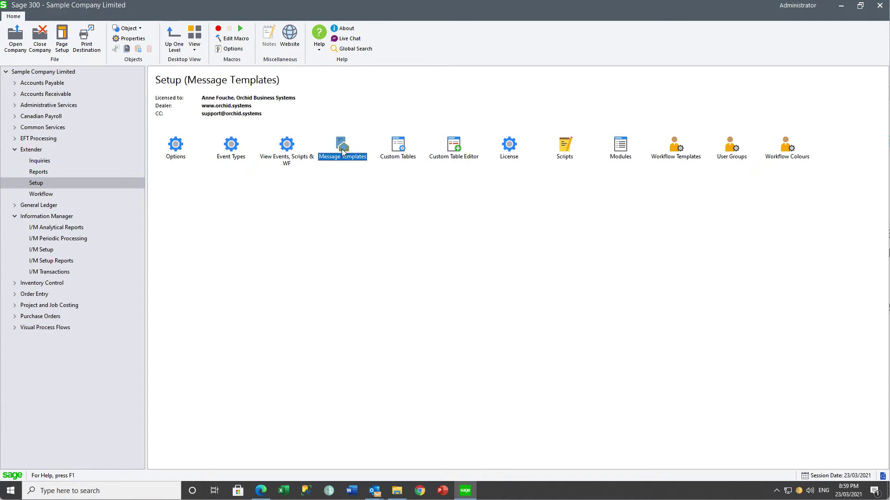
double_click(341, 148)
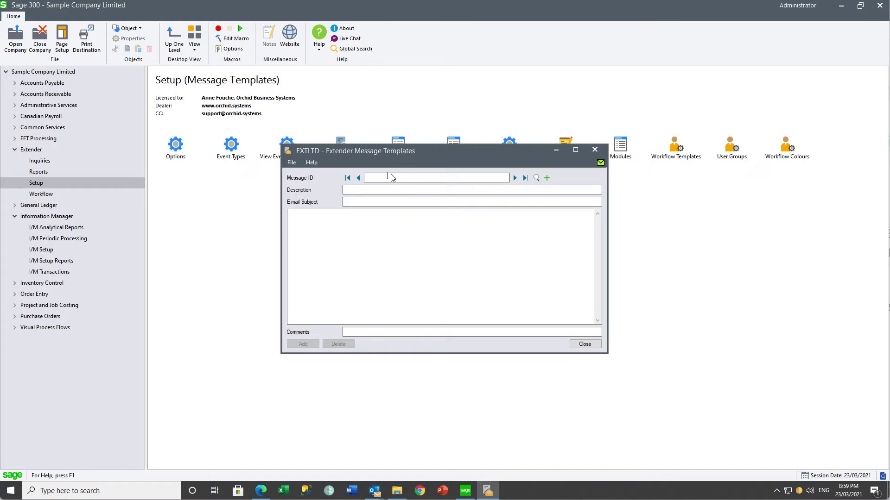
type("CUSTOMERCLNOTE")
key("Tab")
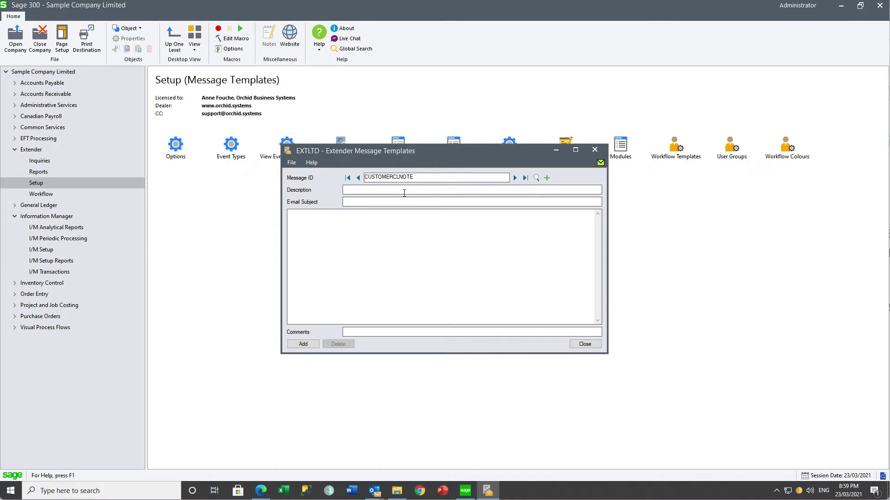
type("Customer Credit Limit Note")
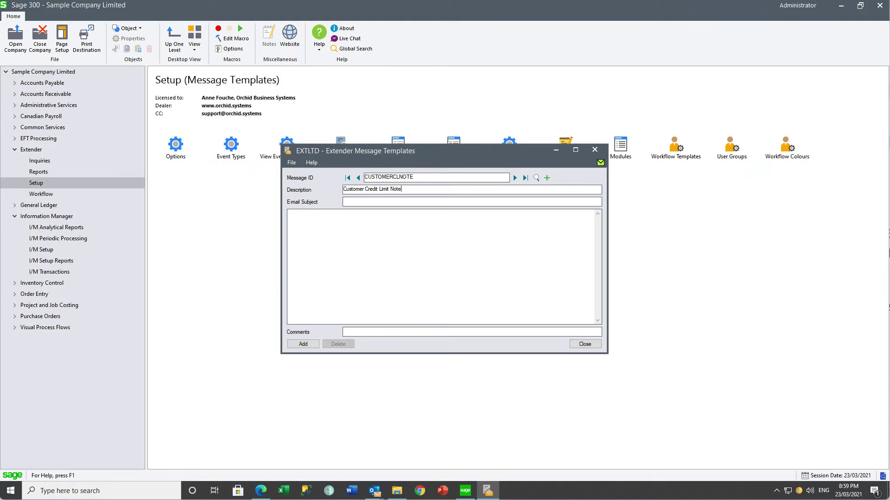
Write the message body with {IDCUST} {NAMECUST}, the change from {ORIGINAL_AMTCRLIMT:%d2.2} to {AMTCRLIMT:%d2.2}, {USER}, {OP}, {DD}/{MM}/{YYYY} and {HOUR}:{MINUTE}:{SECOND}, and add the template
left_click(511, 258)
type("Customer {IDCUST} {NAMECUST}  Credit limit has changed from {ORIGINAL_AMTCRLIMT:%d2.2} to {AMTCRLIMT:%d2.2}  The change was done by {USER} doing an {OP} to the customer's record.  The change was done on {DD}/{MM}/{YYYY} at {HOUR}:{MINUTE}:{SECOND}")
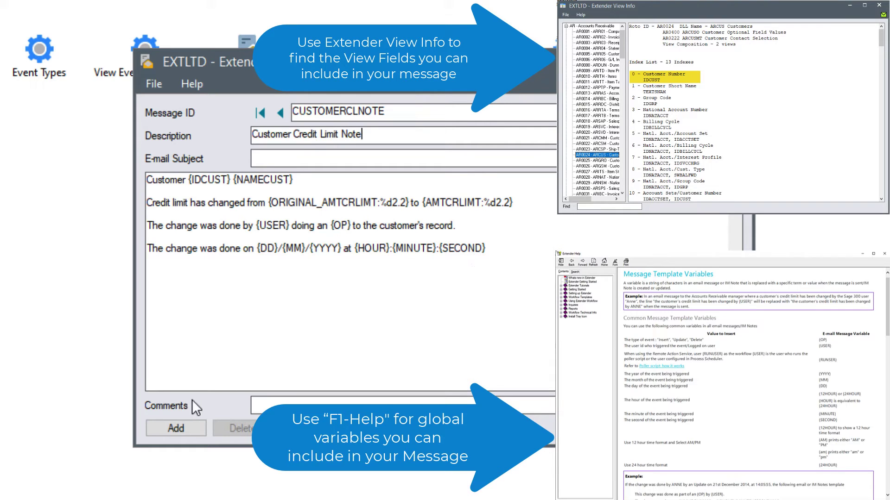
left_click(166, 429)
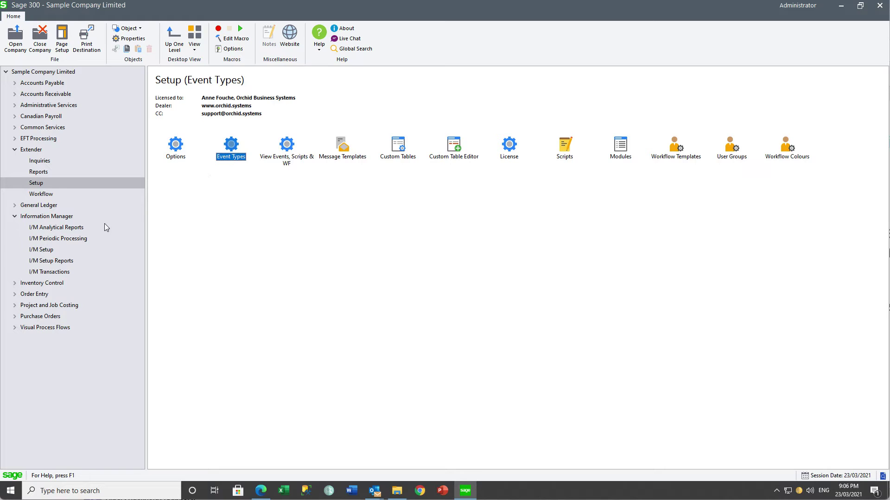
Add a note category named Customer in the Information Manager options
left_click(47, 253)
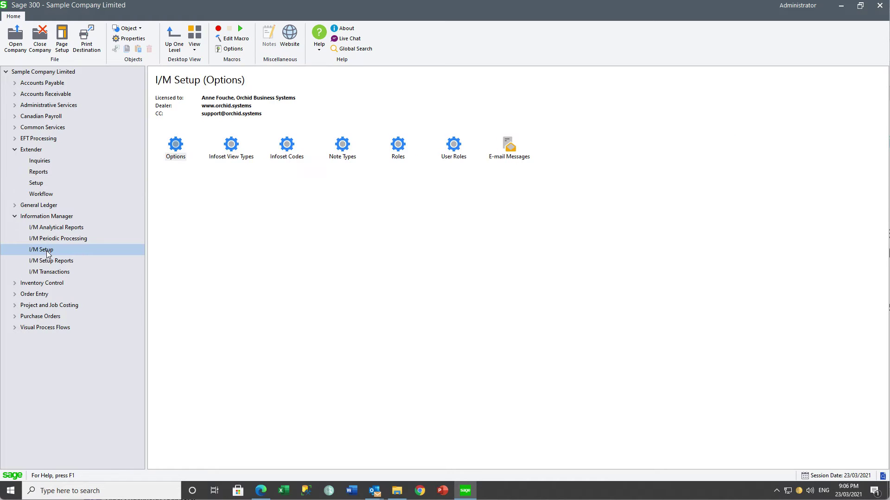
double_click(177, 152)
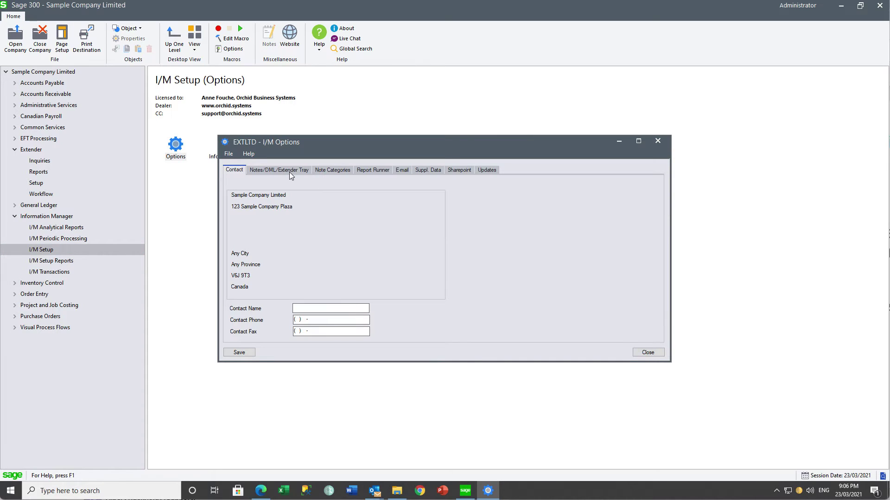
left_click(328, 170)
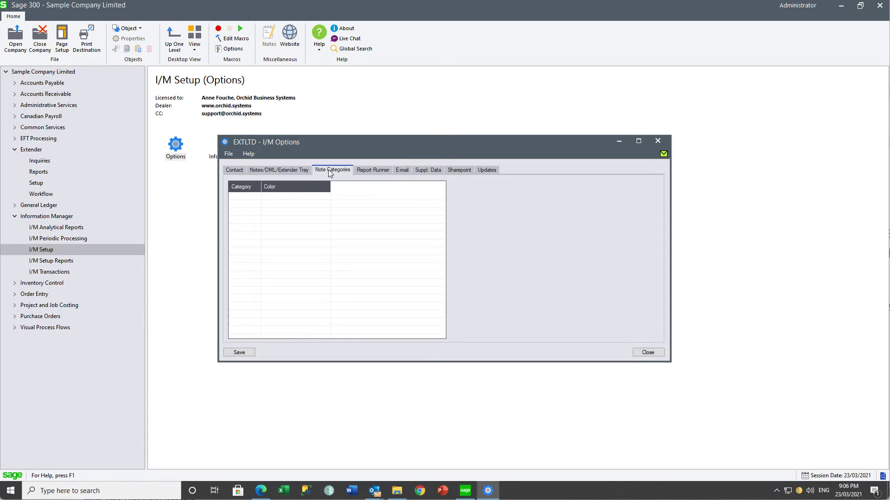
left_click(249, 195)
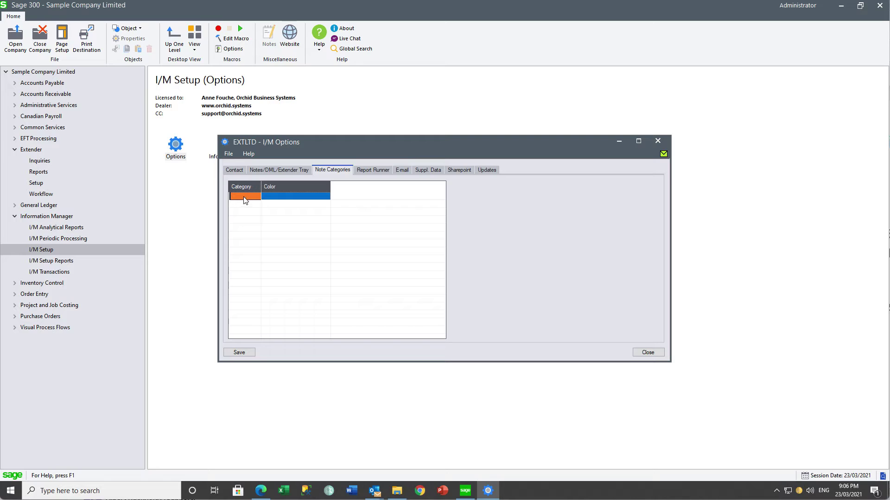
left_click(244, 196)
Give the Customer note category a custom light cyan colour (red 168, green 255, blue 255) and save the options
left_click(278, 196)
left_click(285, 195)
left_click(265, 297)
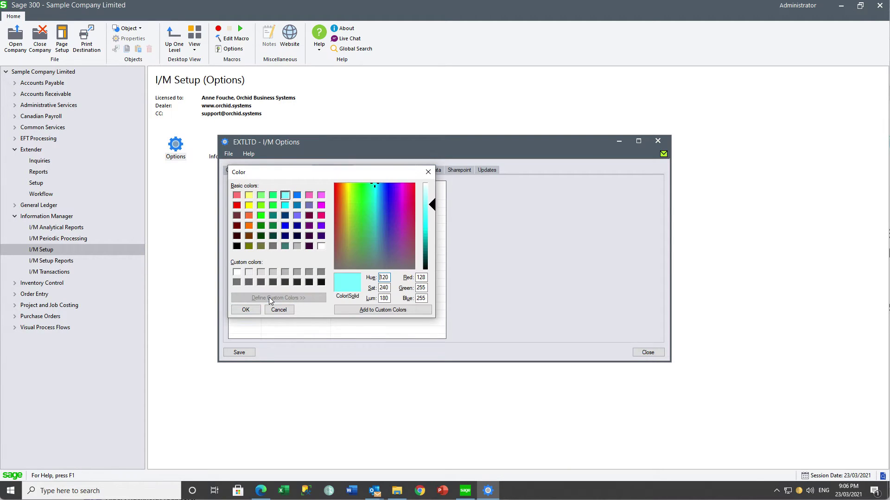
left_click(425, 200)
left_click(394, 309)
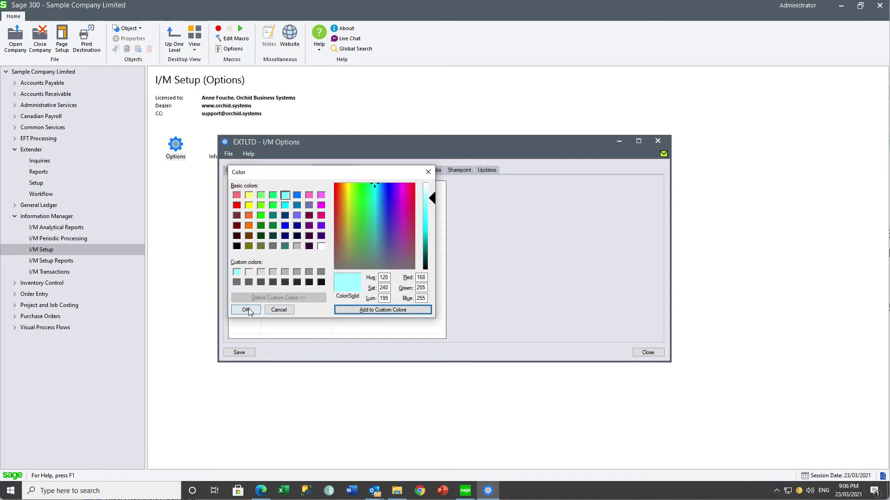
left_click(254, 310)
left_click(237, 353)
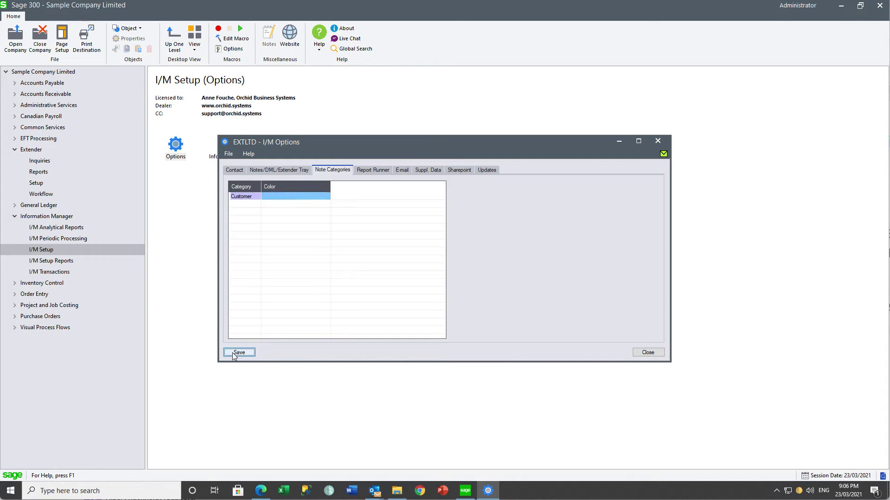
left_click(649, 352)
Start an Information Manager note type CUSTOMERCLNOTE with the description Customer Credit Limit Note
double_click(342, 145)
type("CUSTOMERCLNOTE")
key("Tab")
type("C")
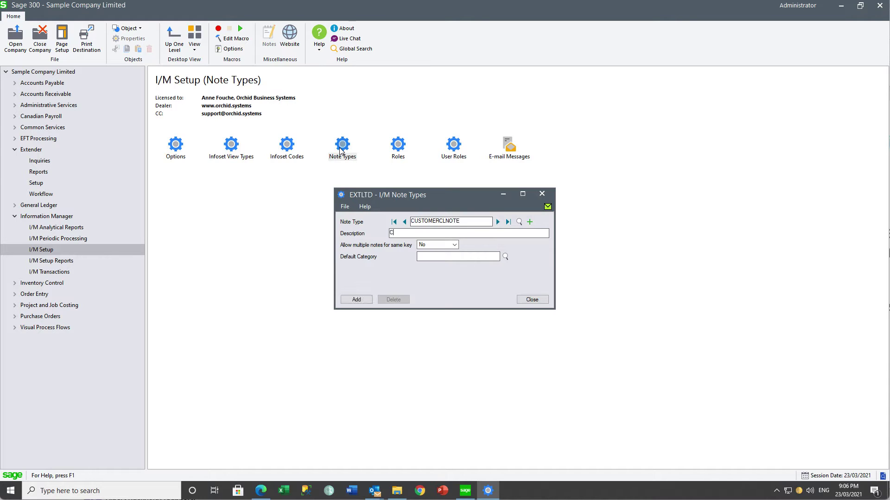
type("ustomer Credit Limit Note")
Set Allow multiple notes for same key to No, set the default category to CUSTOMER, and add the note type
left_click(454, 245)
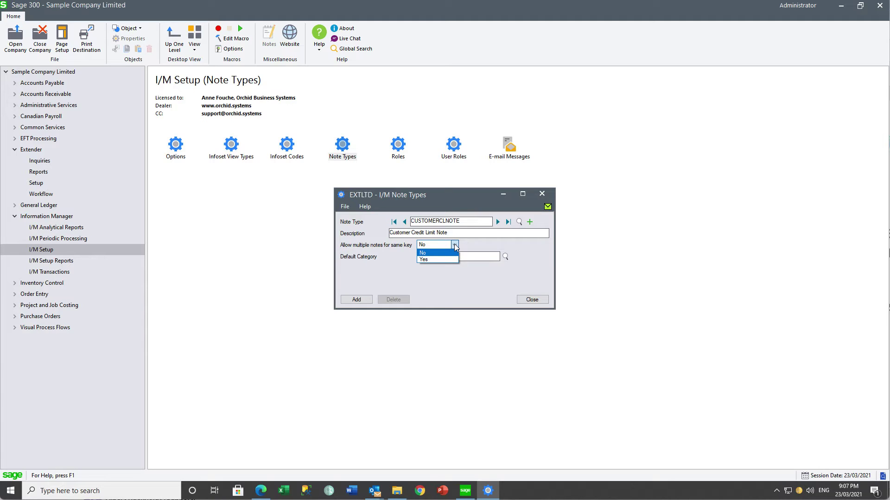
left_click(422, 252)
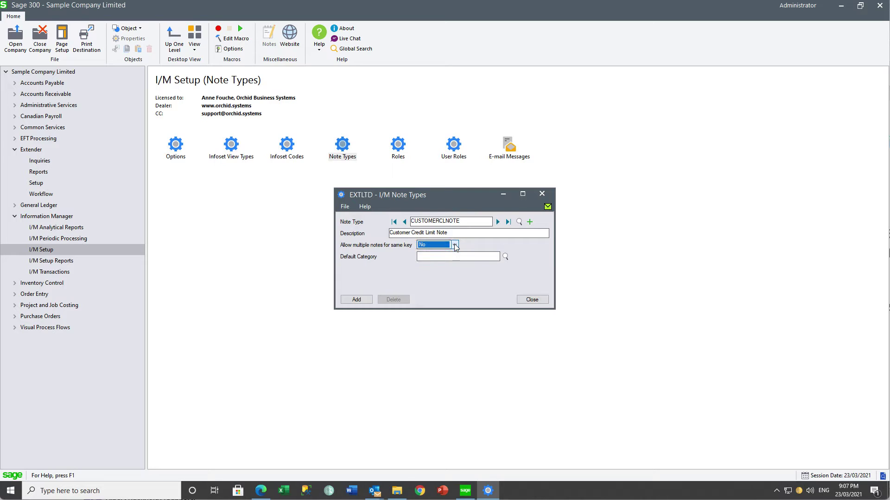
left_click(435, 255)
left_click(505, 258)
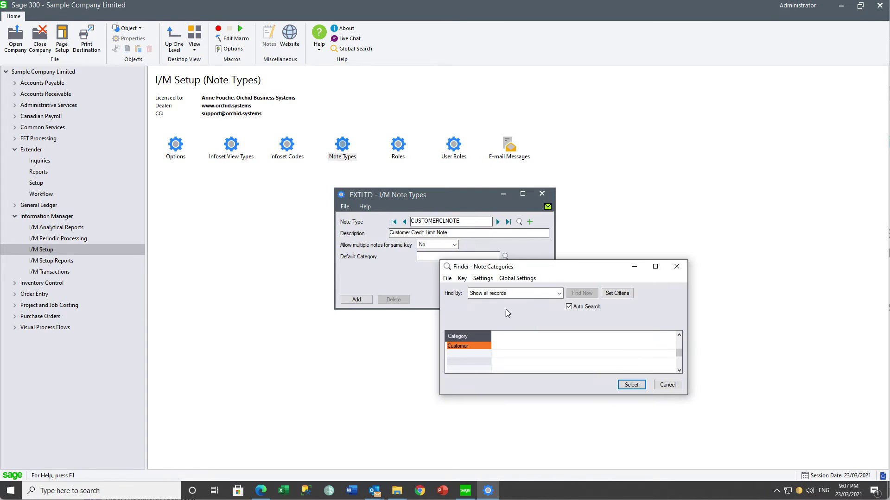
left_click(630, 385)
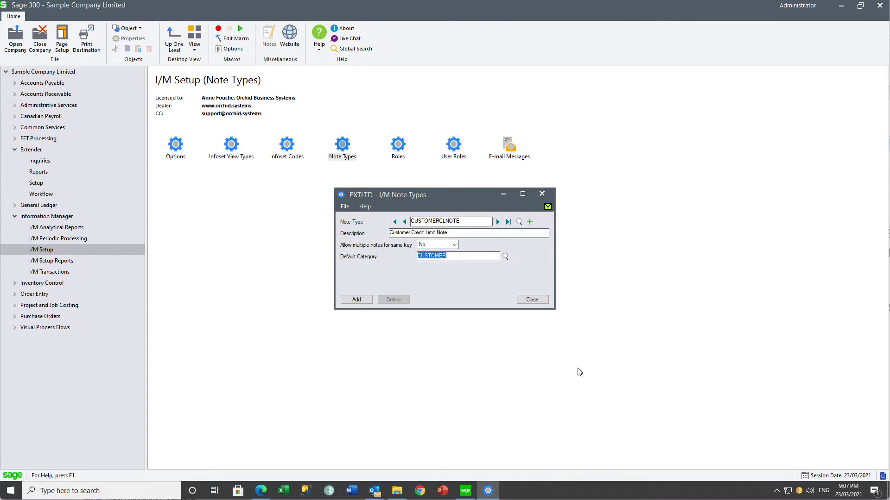
left_click(356, 301)
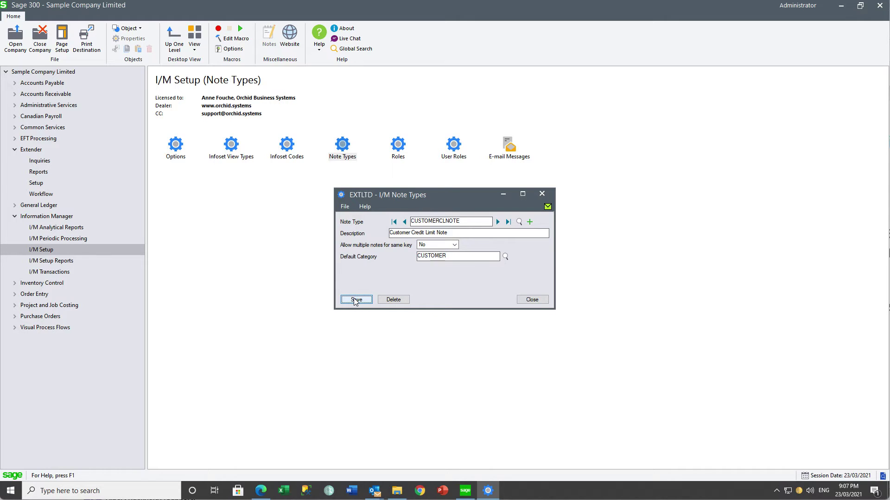
left_click(533, 300)
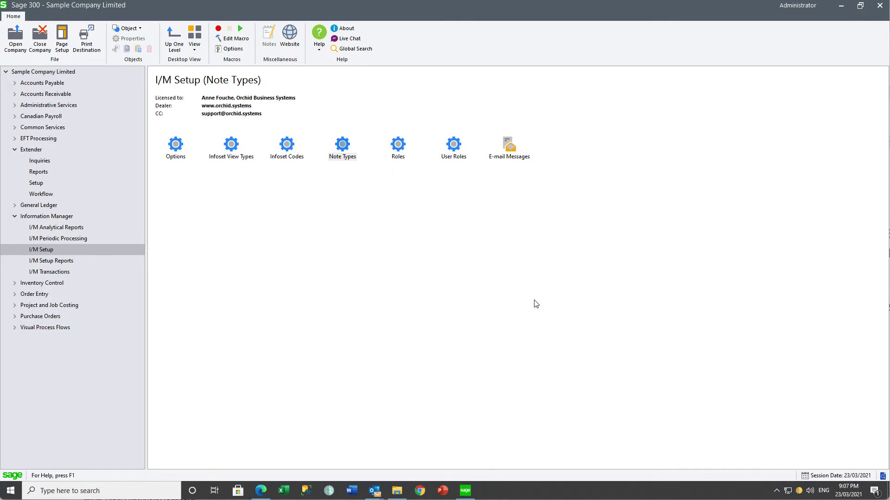
Start an Information Manager role CUSTOMERNOTES with the description Customer Notes
double_click(398, 146)
type("CUSTOMERNOTES")
key("Tab")
type("Customer Notes")
Grant the role Add, View, Edit and Delete rights for note type CUSTOMERCLNOTE, and add the role
left_click(406, 256)
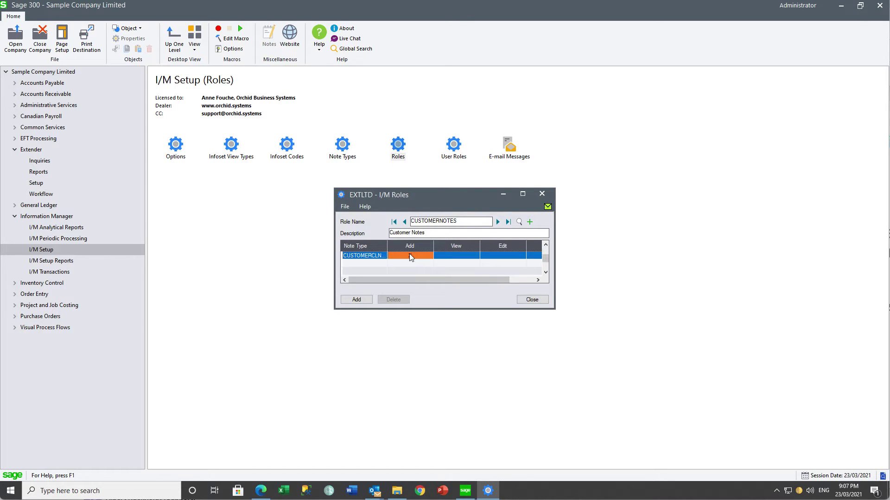
left_click_drag(387, 246, 399, 246)
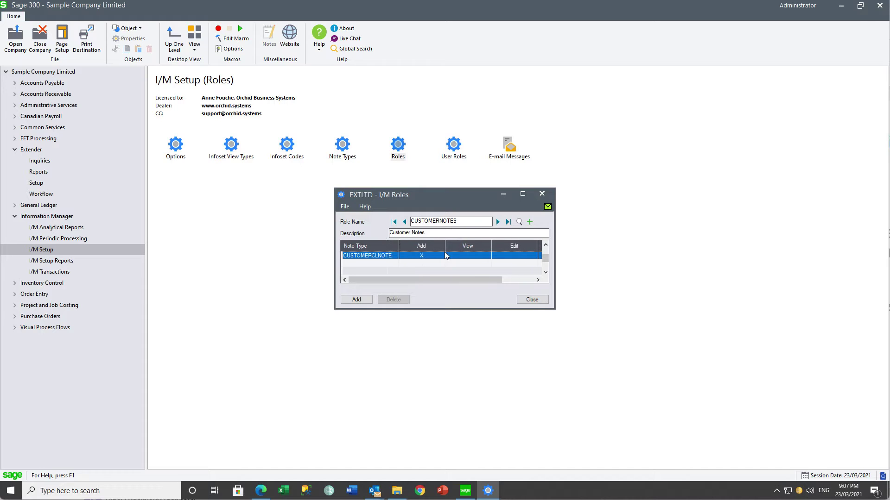
left_click(467, 258)
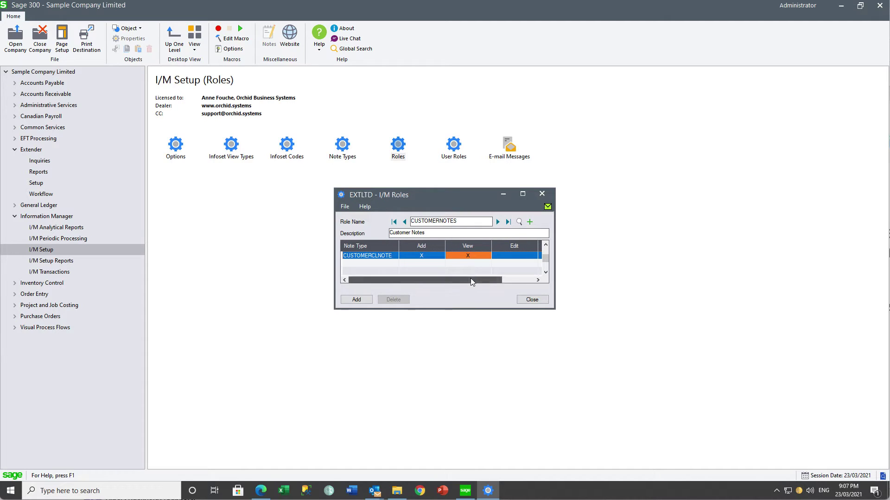
scroll(469, 278, "right", 3)
left_click(473, 255)
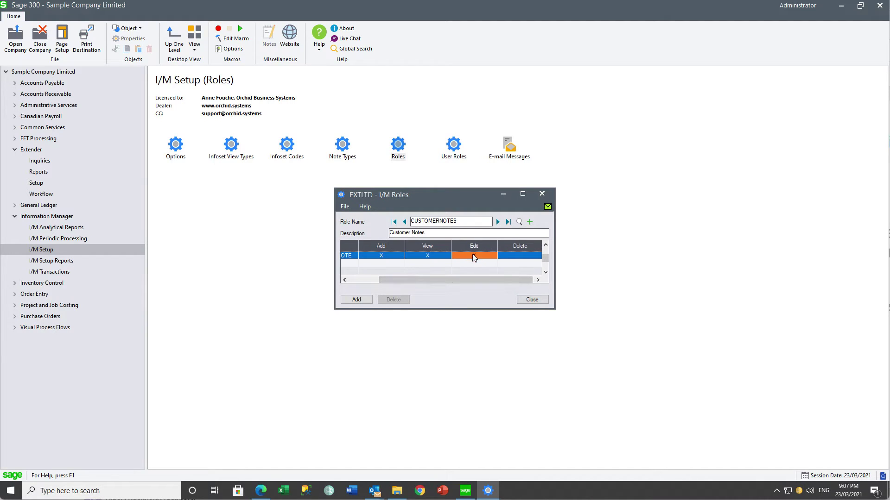
left_click(521, 255)
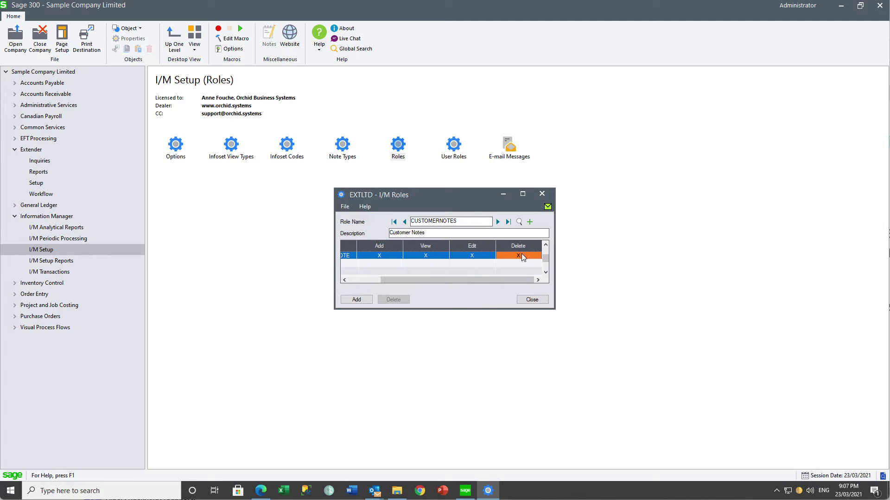
left_click(356, 300)
left_click_drag(397, 281, 349, 281)
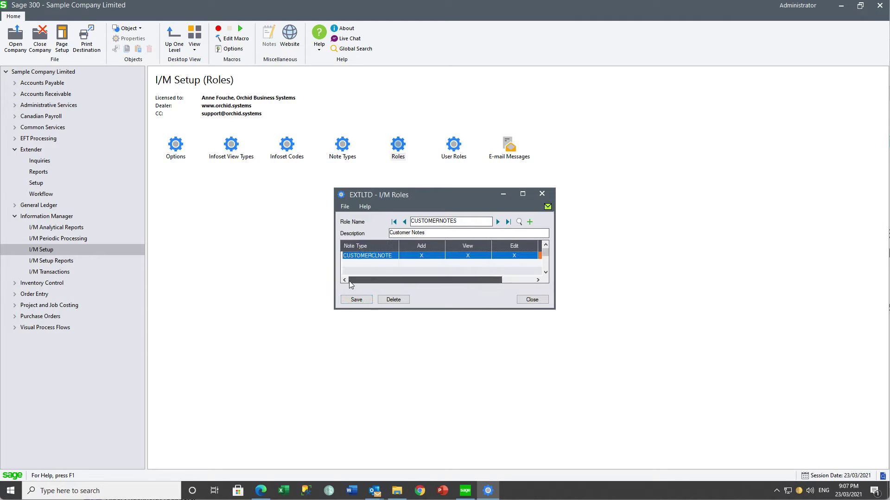
left_click(532, 300)
In the Information Manager user roles, assign CUSTOMERNOTES to the user two rows above WEBSTORE
double_click(449, 146)
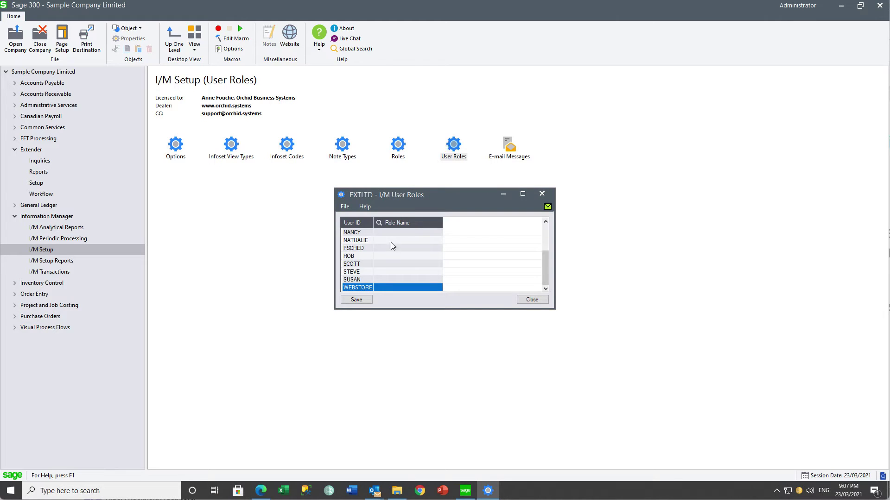
left_click(382, 272)
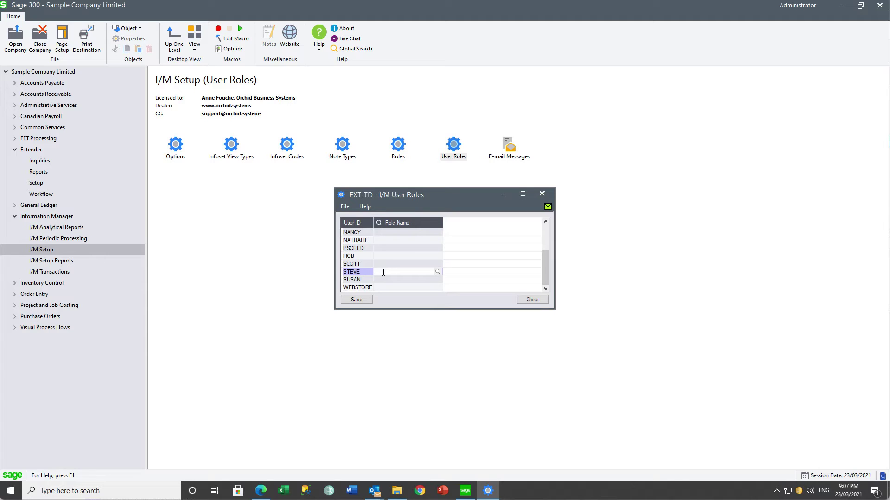
left_click(438, 271)
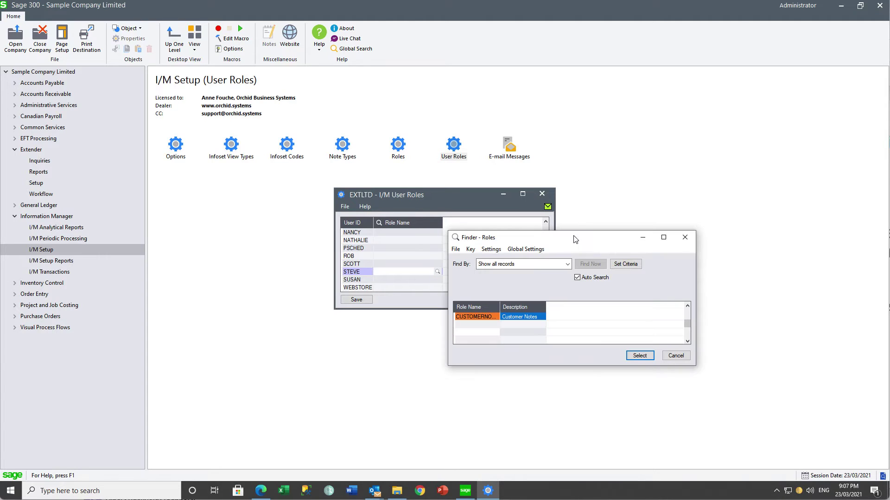
left_click(645, 360)
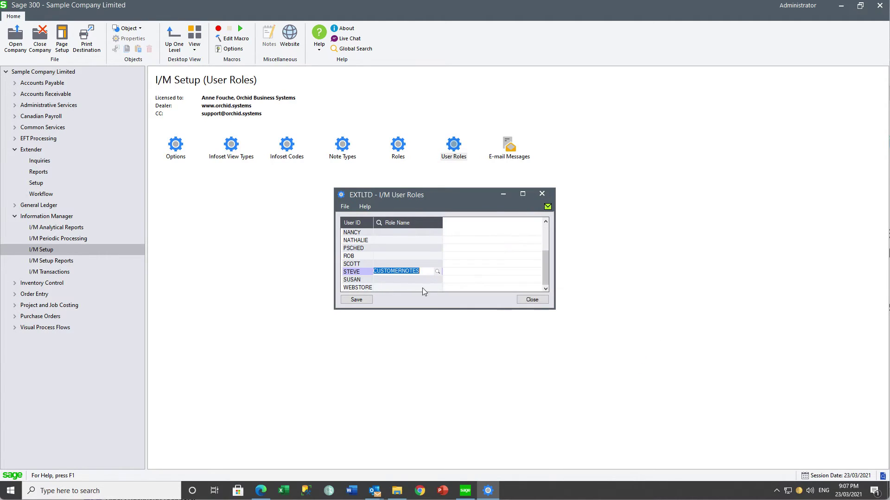
Assign the CUSTOMERNOTES role to the user directly above WEBSTORE as well, and save the user roles
left_click(396, 279)
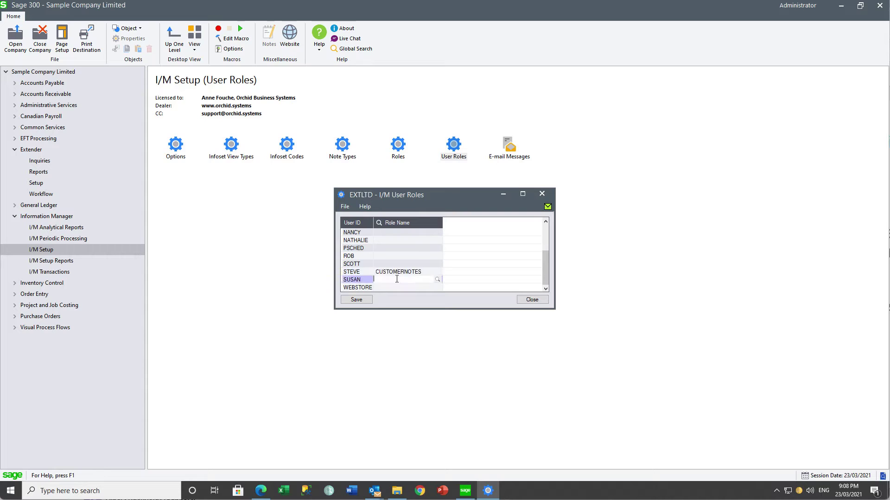
left_click(437, 279)
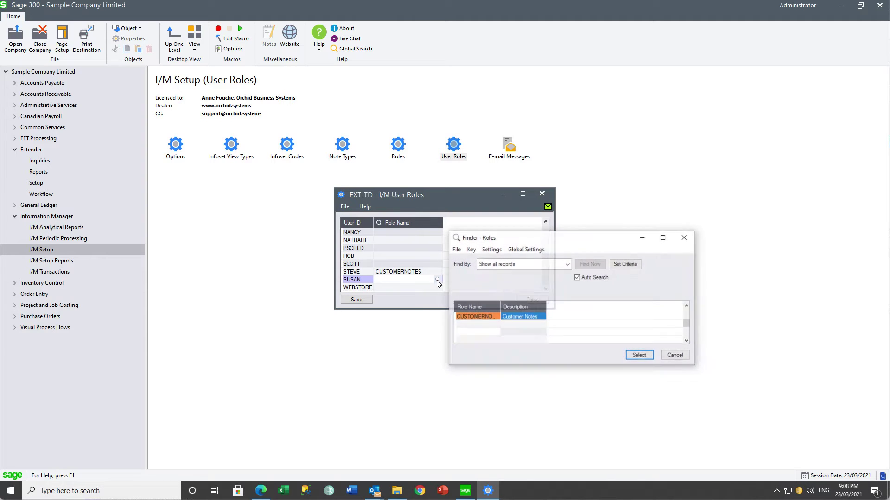
left_click(638, 357)
left_click(350, 300)
left_click(532, 300)
Start an Extender event type CUSTOMERCLNOTES with the description Customer Credit Limit Notes and the action Create I/M Note
left_click(36, 184)
double_click(234, 150)
type("CUSTOMERCLNOTES")
key("Tab")
type("Customer Credit Limit Notes")
left_click(445, 207)
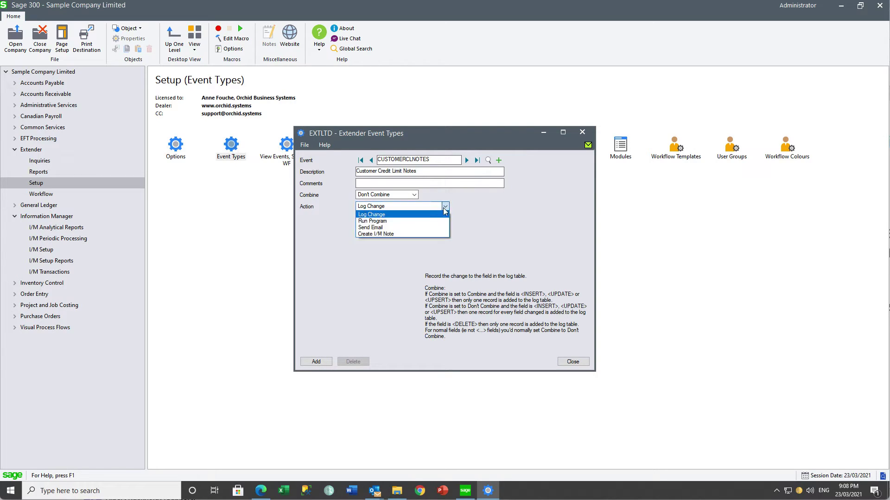
left_click(413, 234)
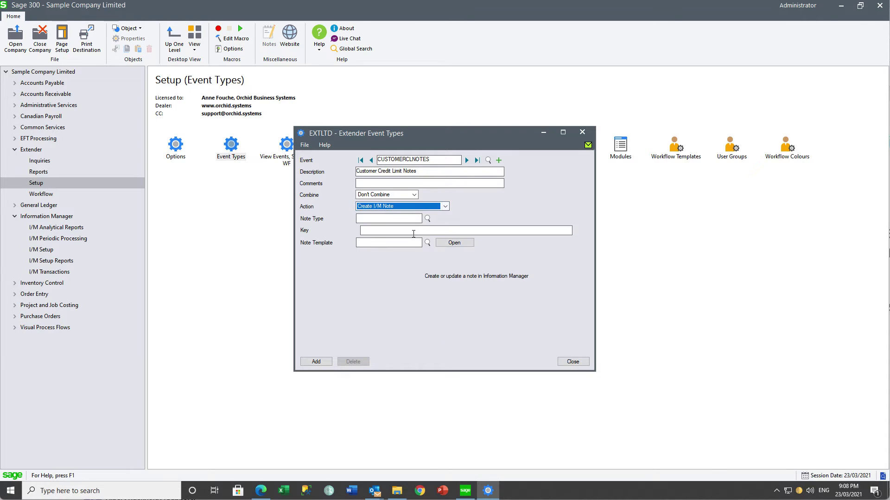
Assign note type CUSTOMERCLNOTE to the event and set its key to {IDCUST}
left_click(427, 218)
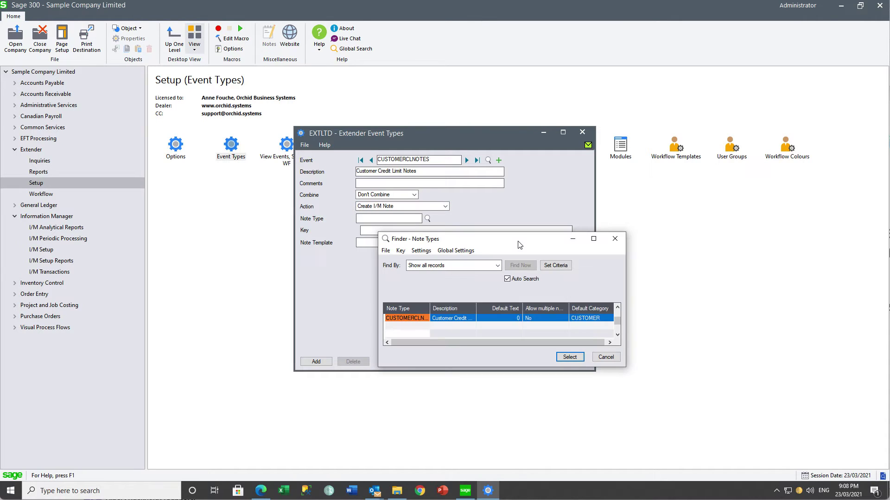
left_click_drag(430, 305, 450, 305)
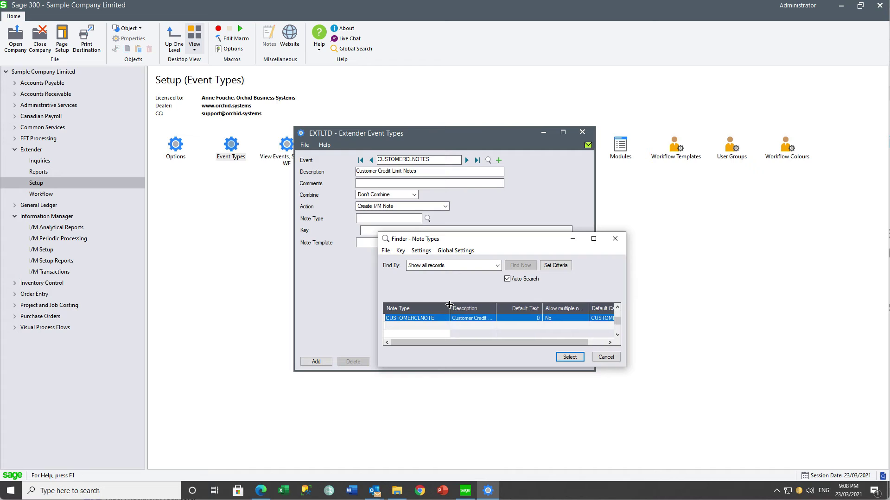
left_click(568, 358)
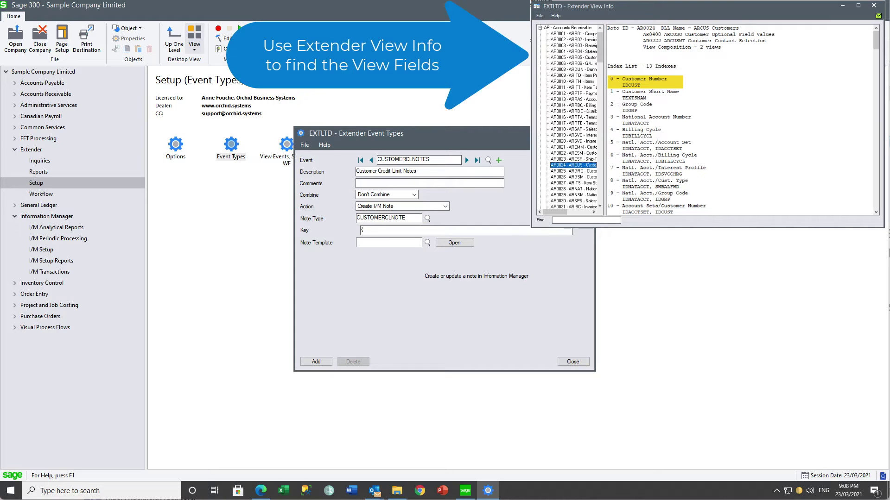
type("IDCUST}")
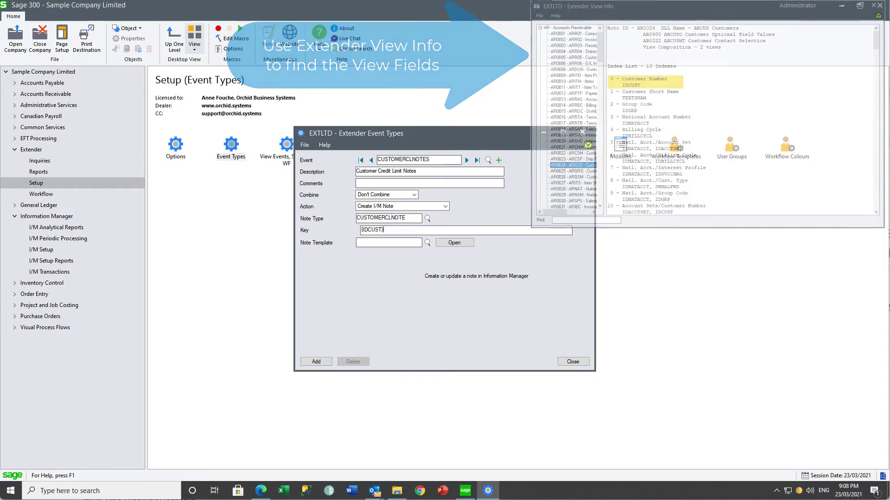
Add the event type with the note template CUSTOMERCLNOTE, and review the template's message text
left_click(427, 242)
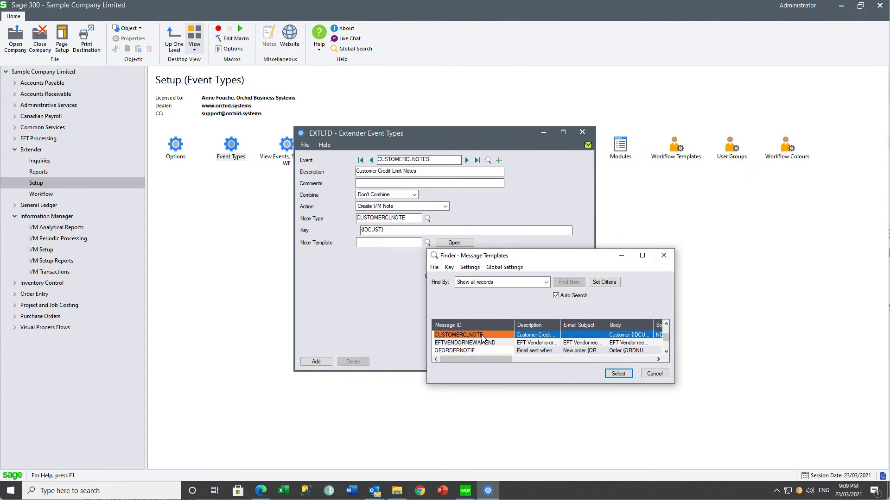
left_click(618, 373)
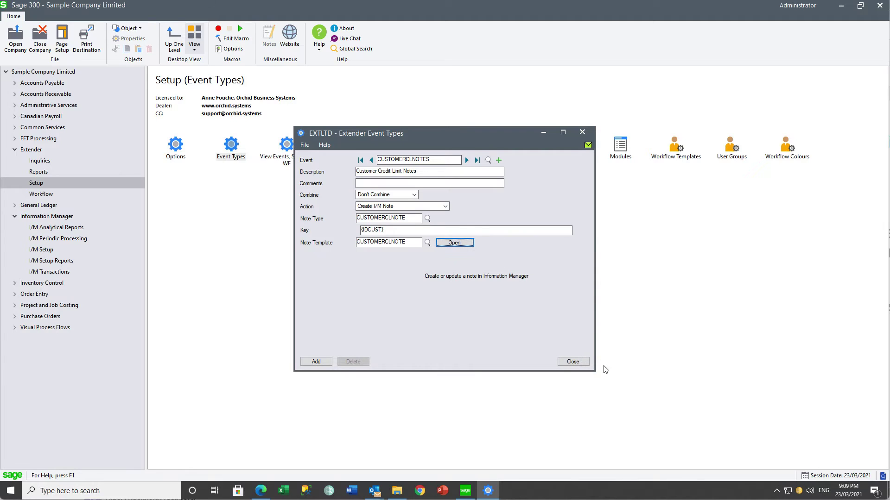
left_click(315, 362)
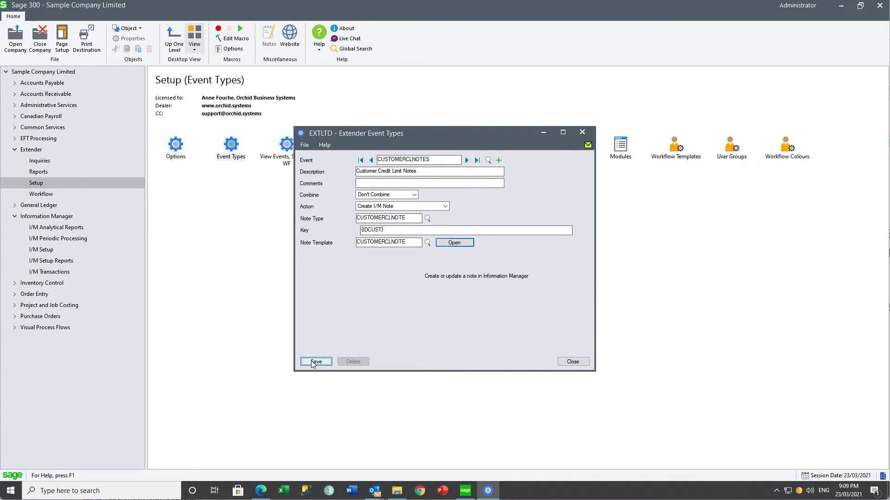
left_click(455, 244)
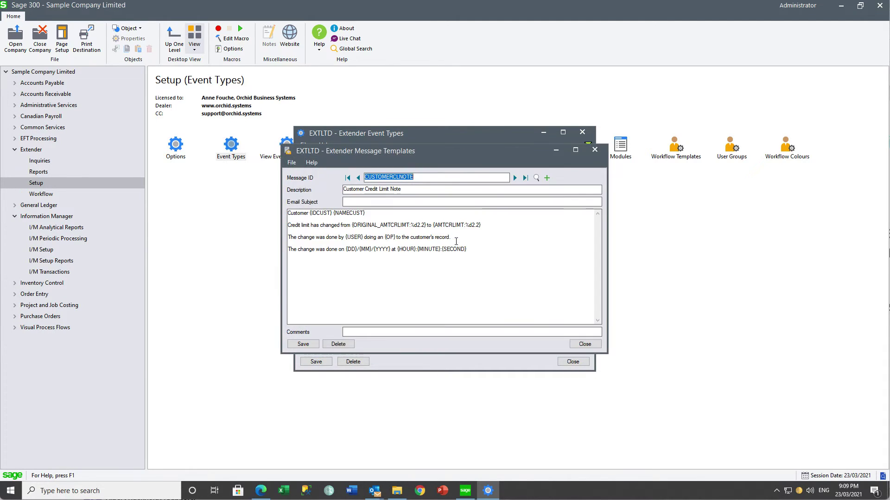
left_click(592, 150)
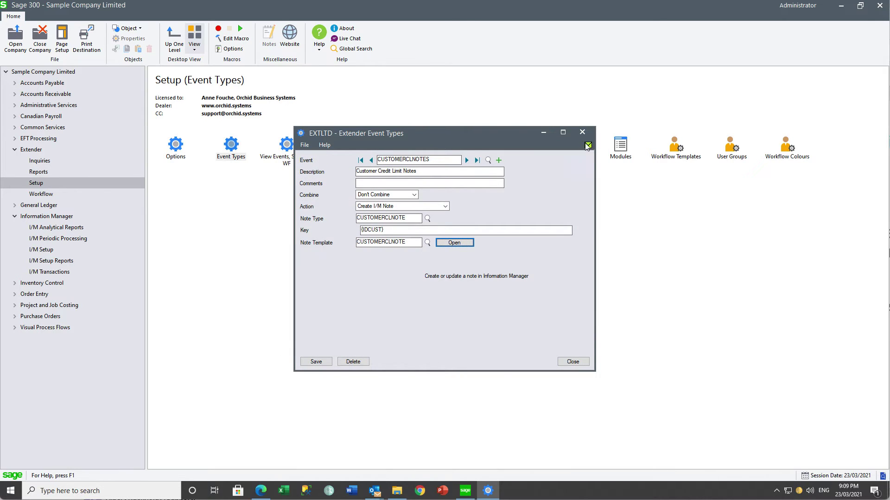
left_click(583, 133)
In Extender's view events, scripts and workflow setup, load the Customers view AR0024
double_click(286, 146)
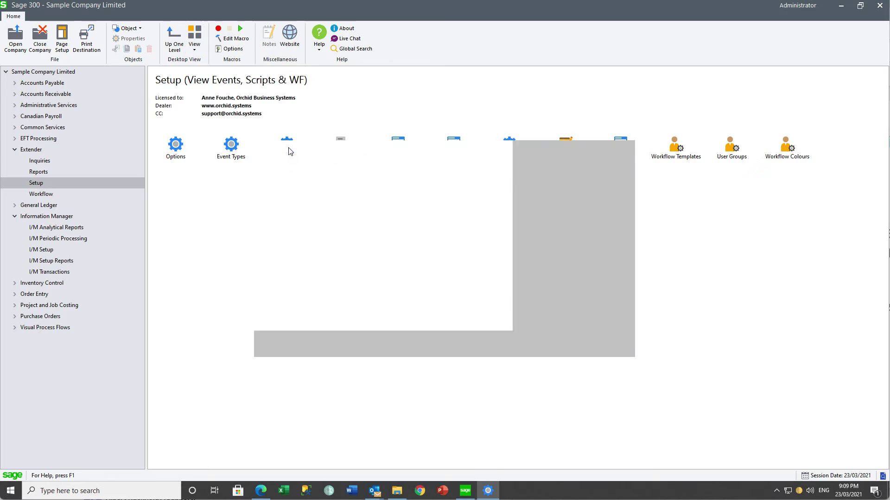
left_click(438, 175)
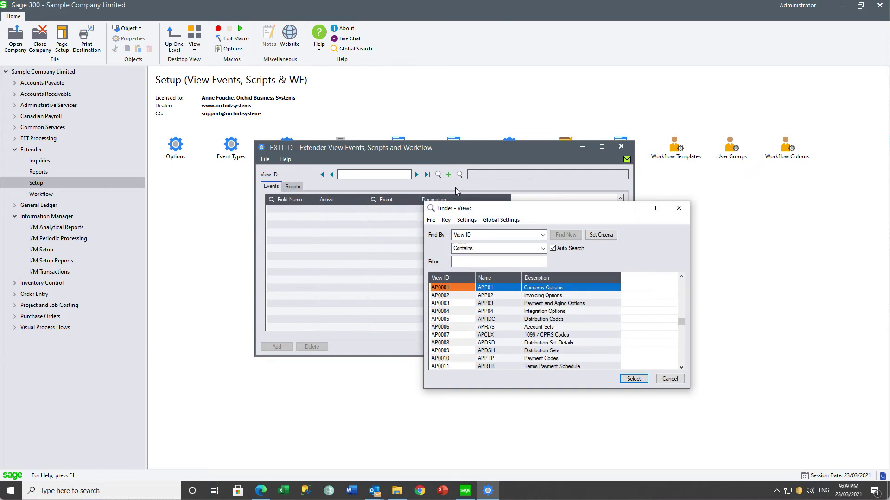
type("ar")
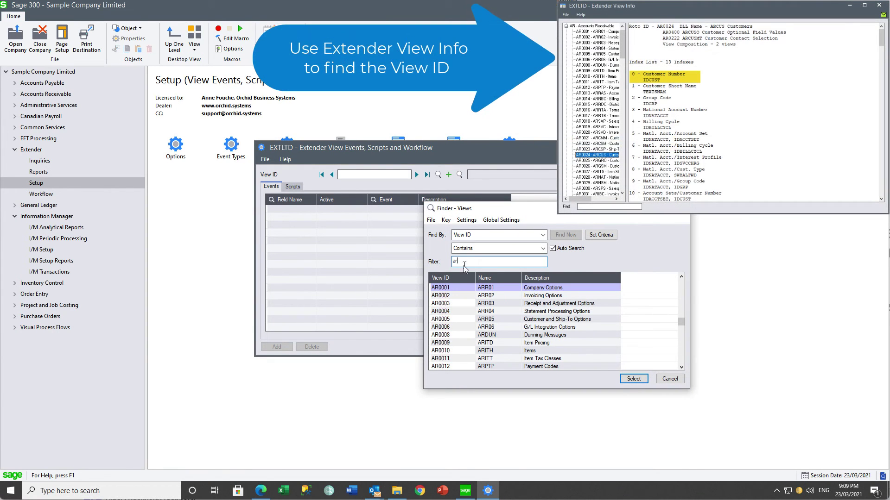
left_click(681, 367)
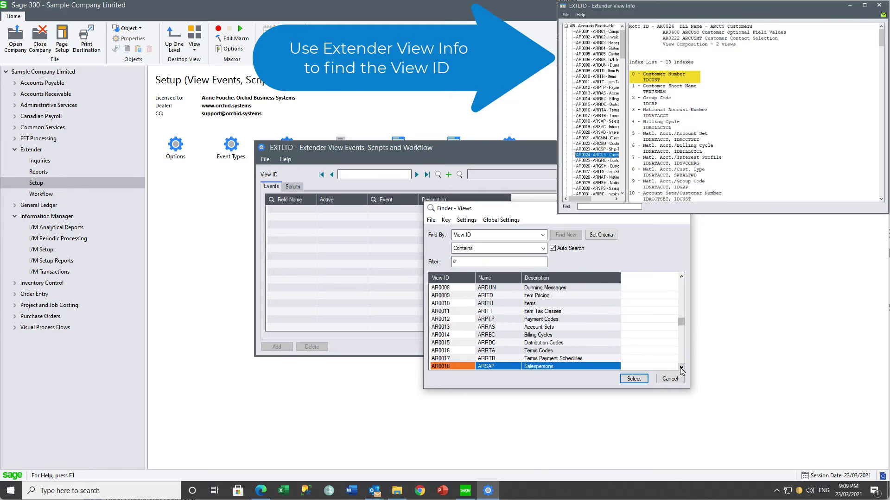
left_click(681, 368)
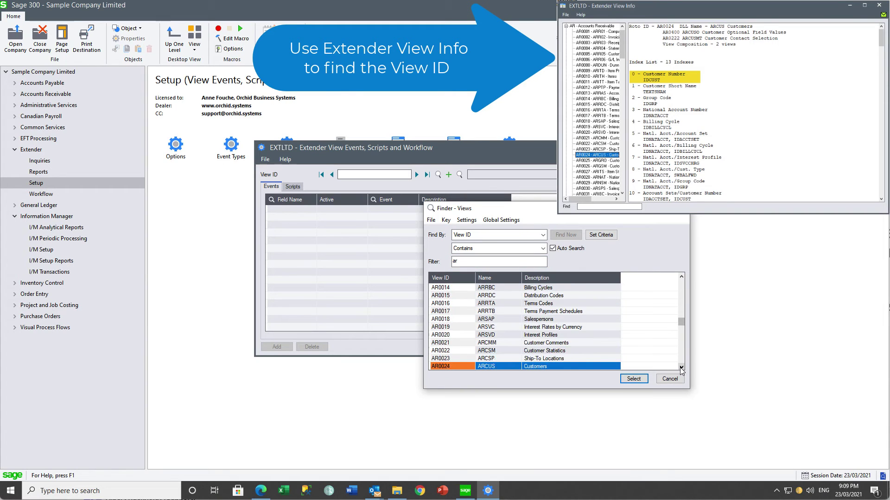
left_click(631, 379)
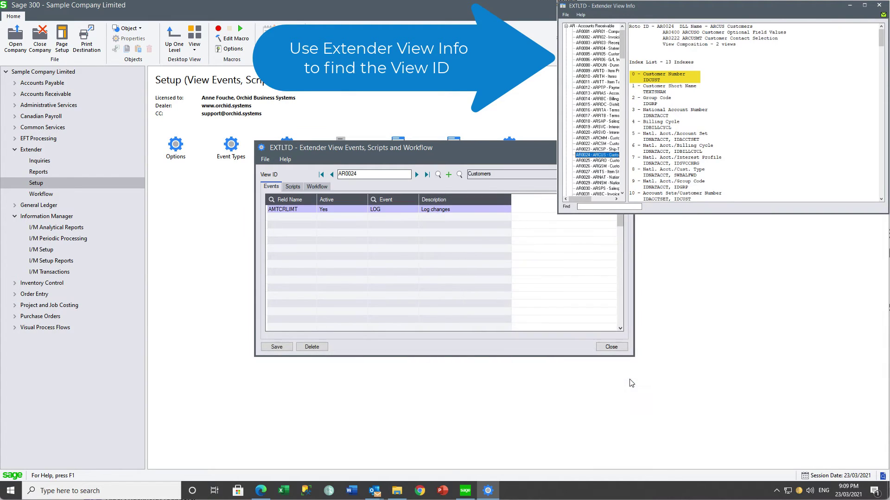
Add an event line linking field AMTCRLIMT to the CUSTOMERCLNOTES event, and save the view's events
left_click(274, 209)
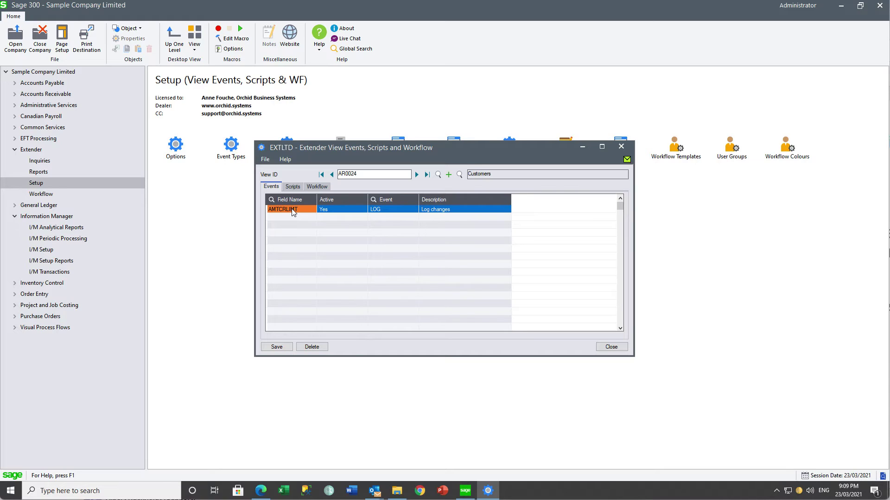
key("Insert")
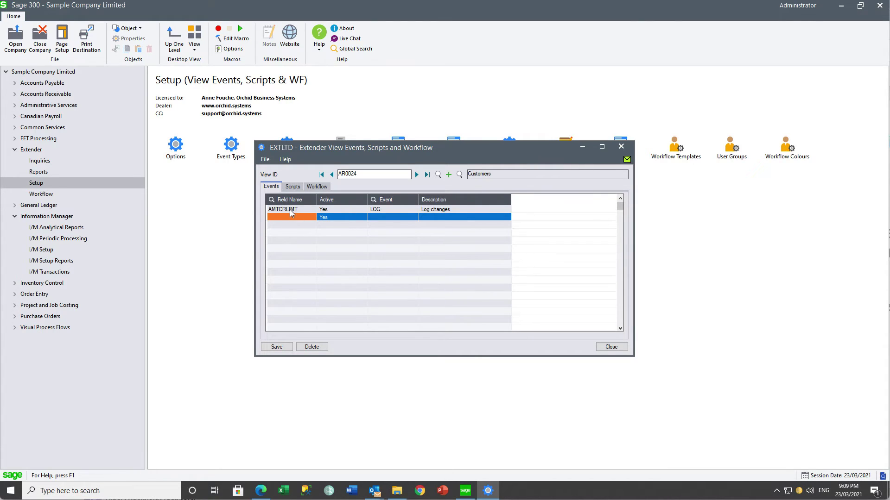
type("AMTCRLIMT")
key("Tab")
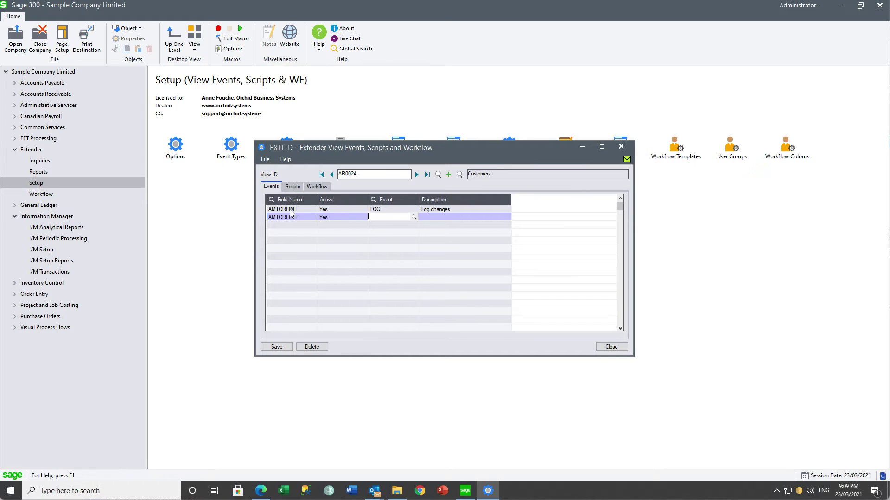
left_click(414, 218)
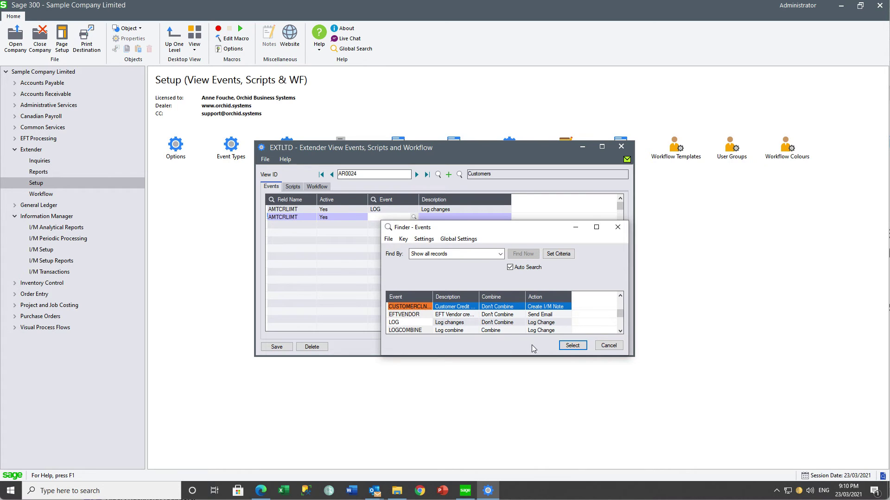
left_click(562, 346)
key("Tab")
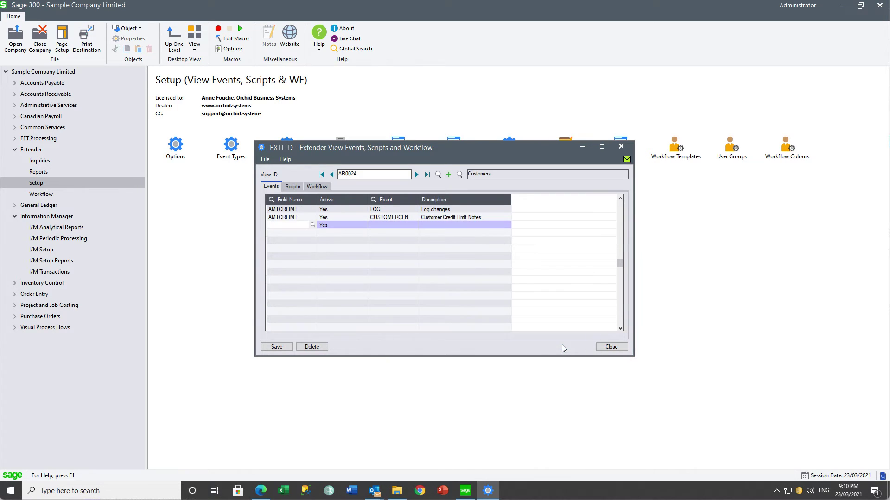
left_click(276, 347)
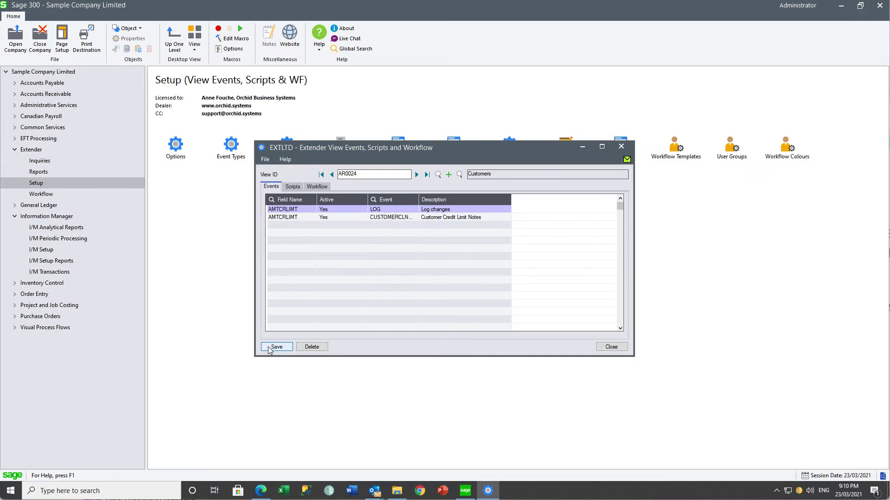
left_click(621, 146)
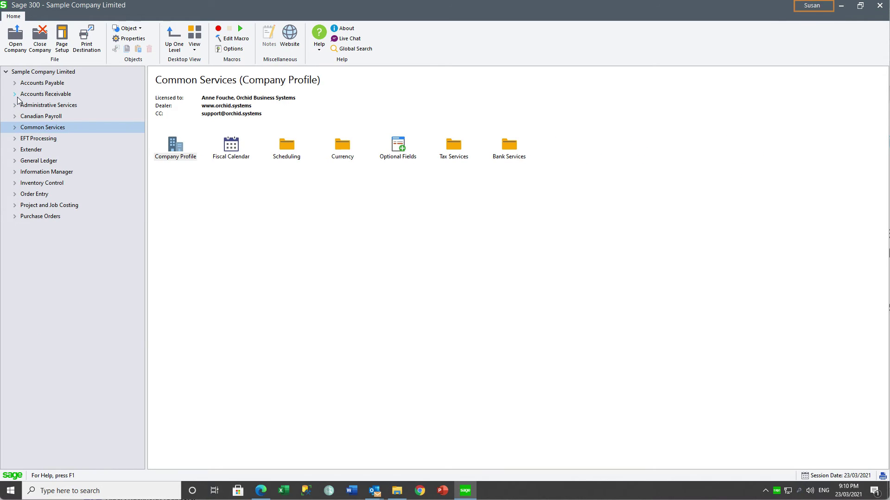
Open the A/R Customers record of the test customer by entering the customer number
left_click(15, 94)
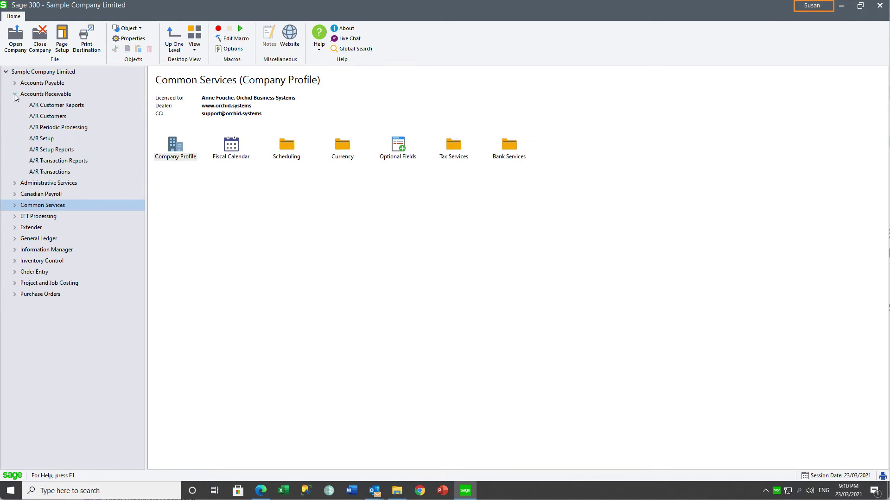
left_click(58, 119)
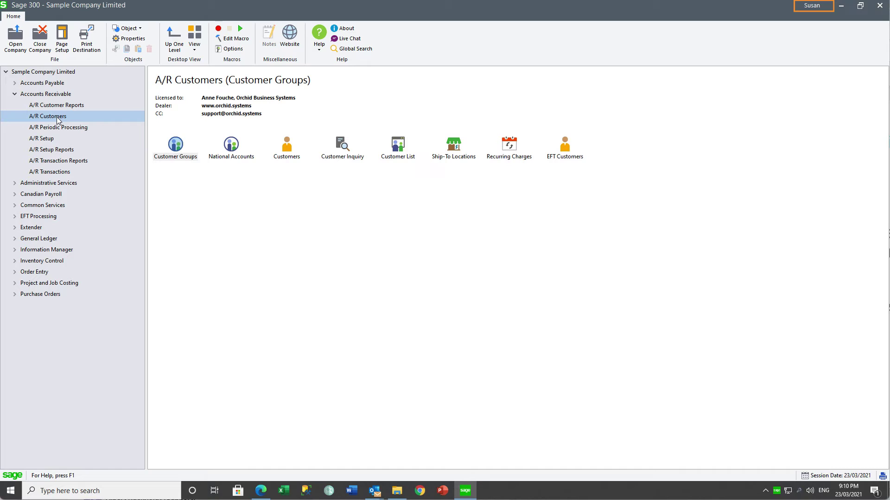
double_click(287, 147)
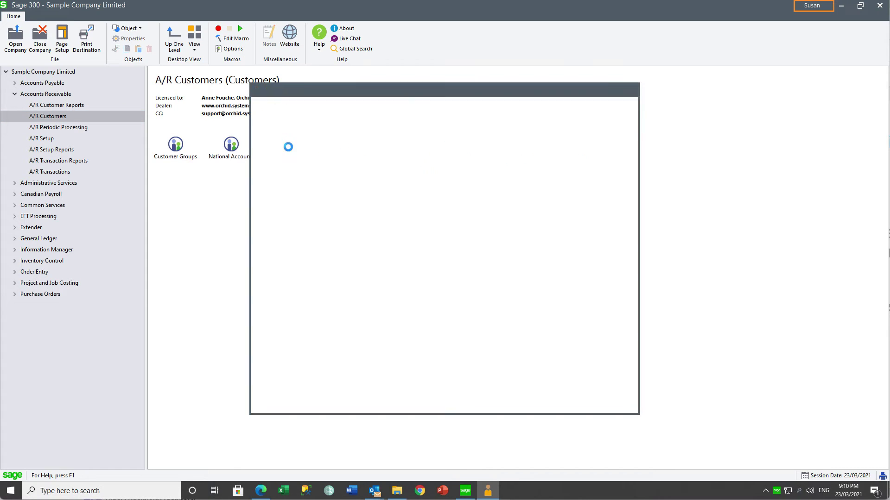
type("1200")
key("Tab")
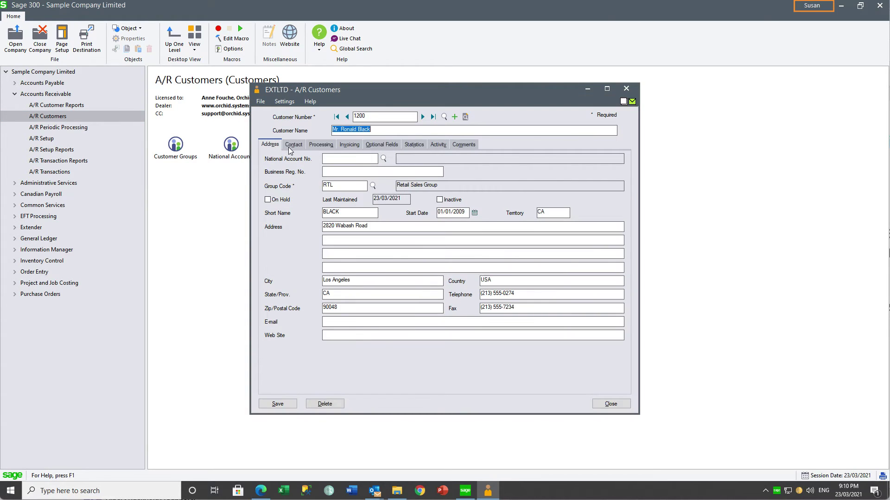
Enable the credit warning for the customer's total outstanding balance, set the credit limit to 30,000, and save the record
left_click(315, 146)
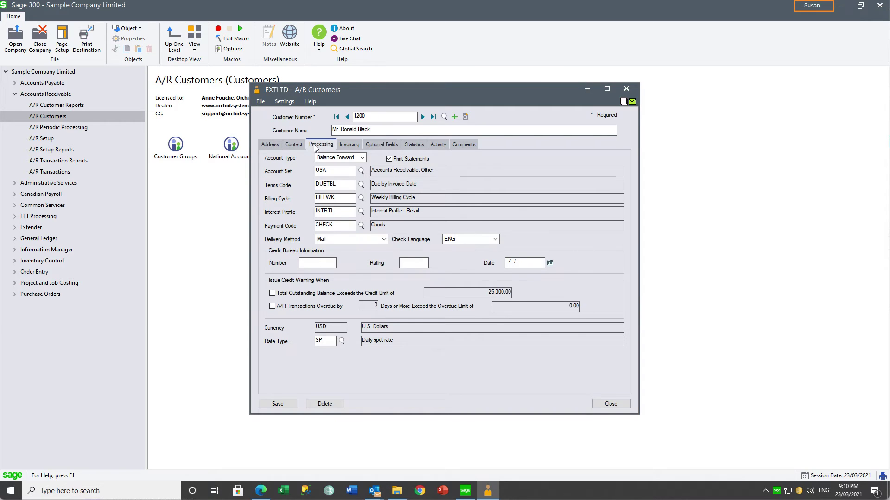
left_click(272, 293)
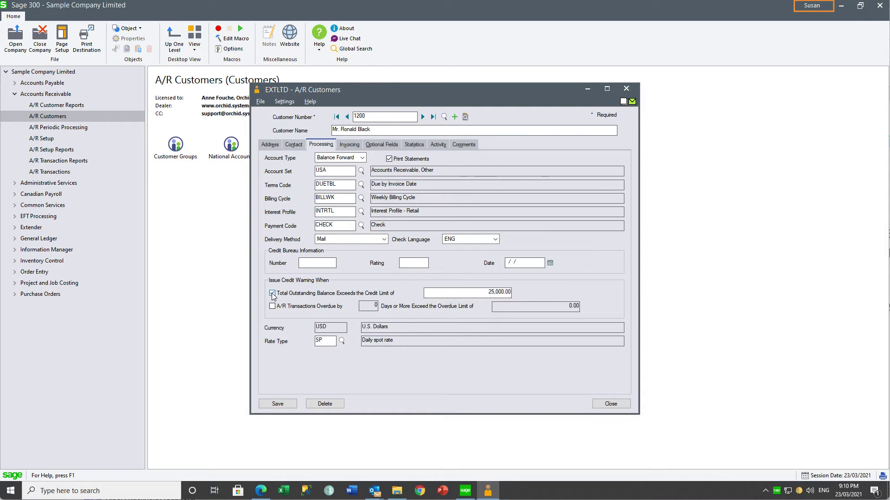
left_click(486, 292)
type("30,000")
key("Tab")
left_click(283, 407)
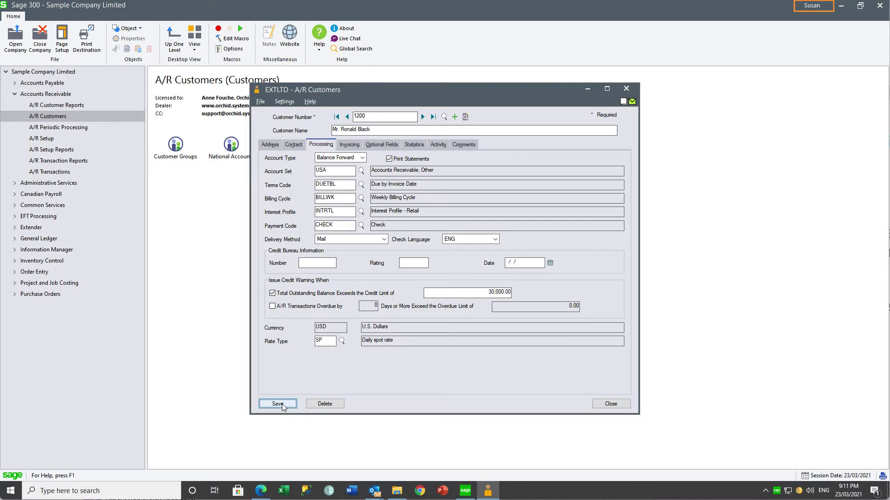
left_click(611, 404)
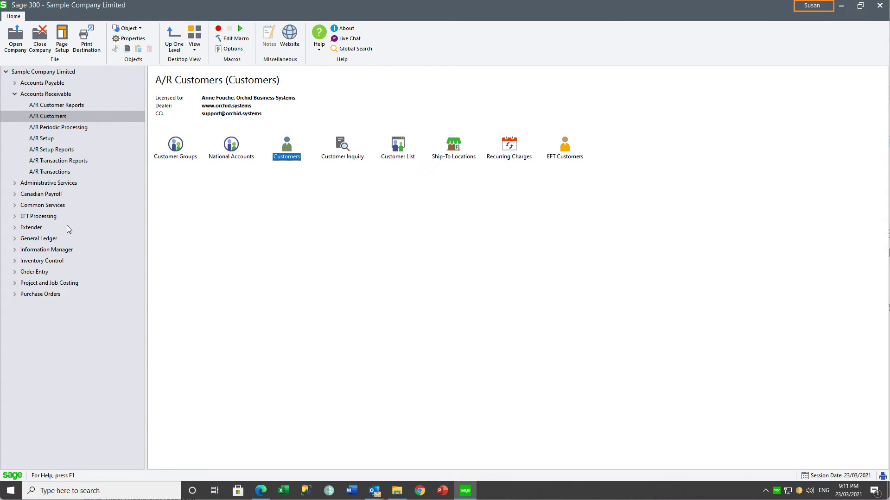
Look up the customer's CUSTOMERCLNOTE note in the Information Manager notes and review its text
left_click(15, 250)
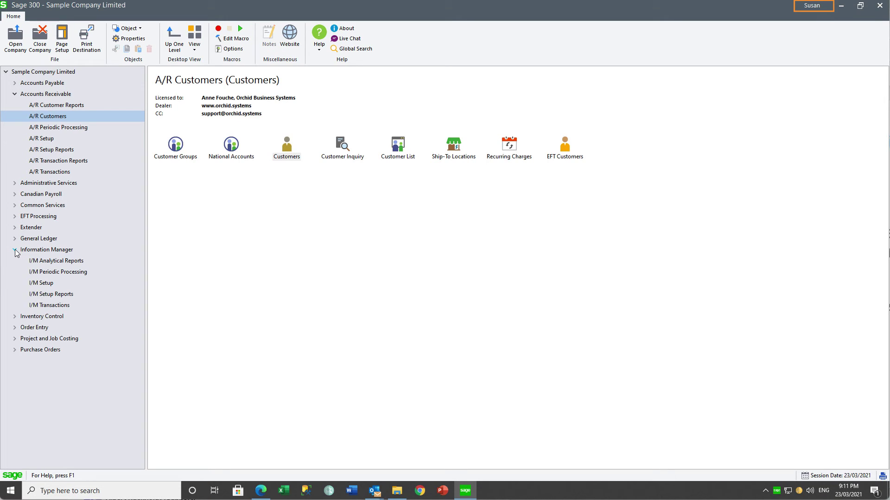
left_click(49, 306)
double_click(342, 146)
left_click(396, 202)
left_click(274, 171)
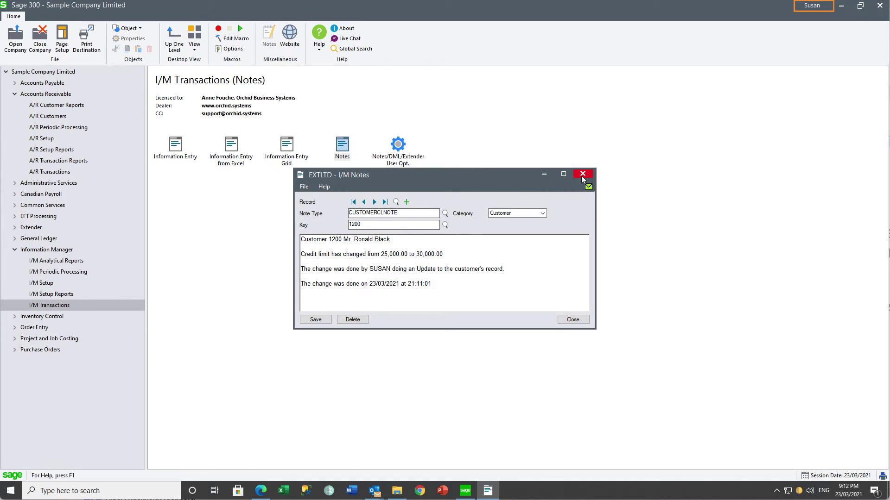
left_click(583, 174)
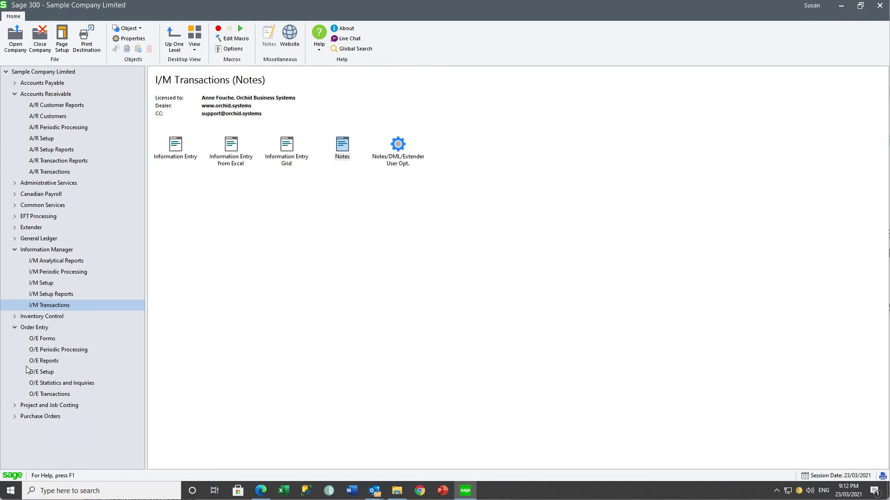
Check the customer field label on the O/E Order Entry screen and the program ID in its properties
left_click(53, 395)
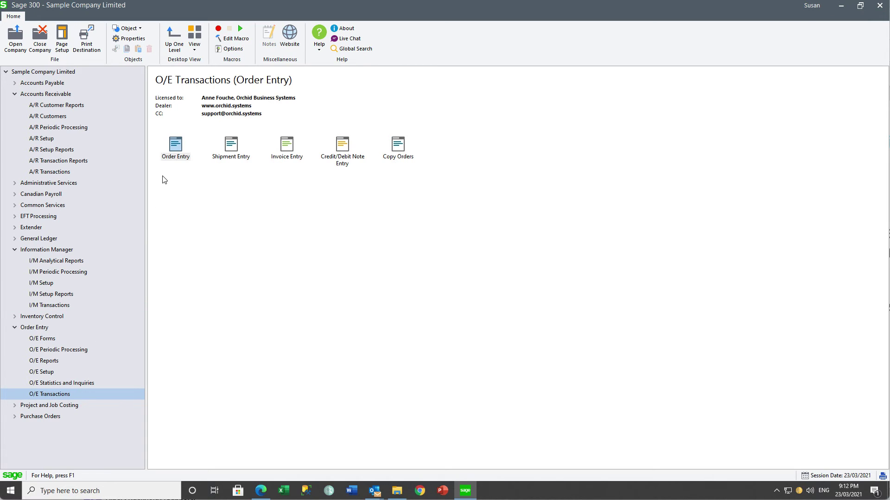
double_click(174, 148)
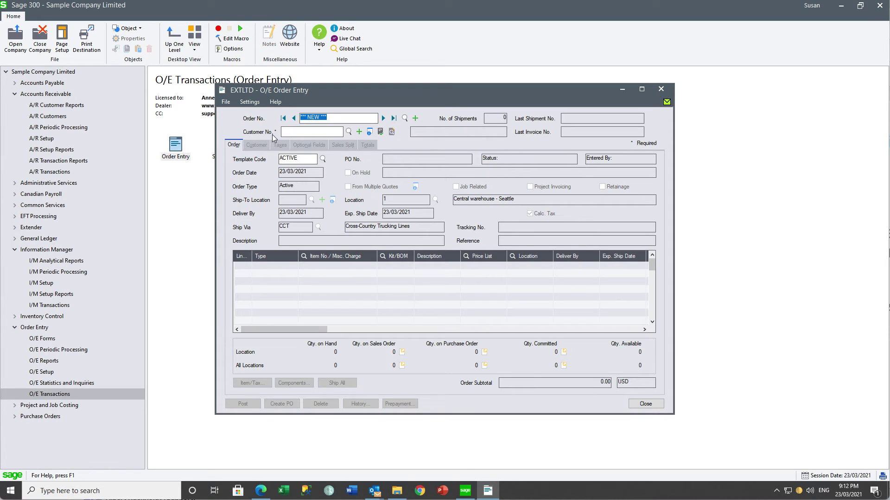
left_click(661, 90)
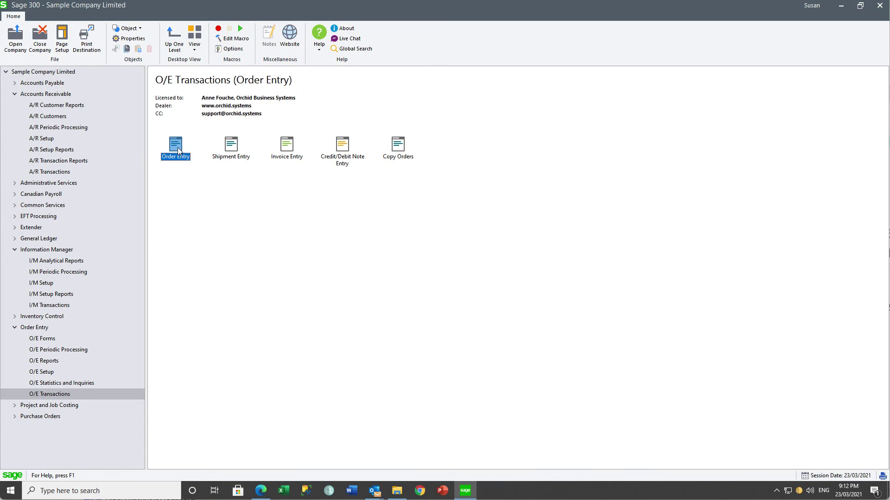
right_click(177, 148)
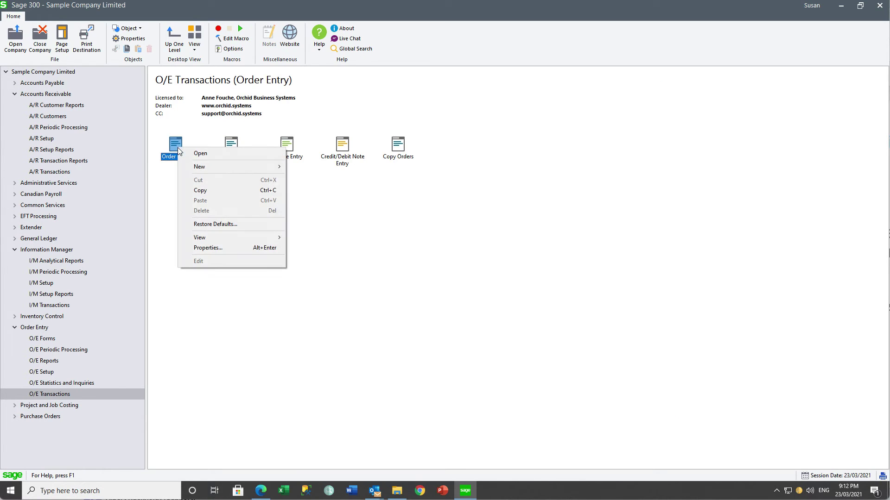
left_click(211, 247)
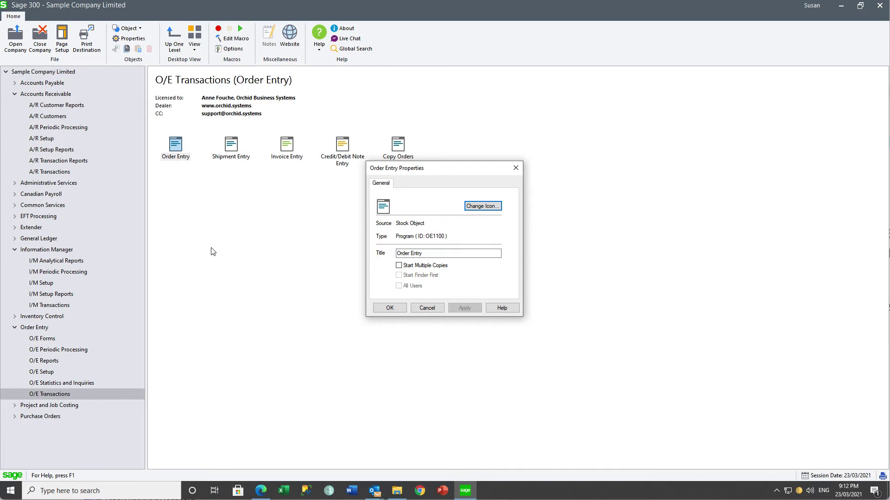
left_click(516, 167)
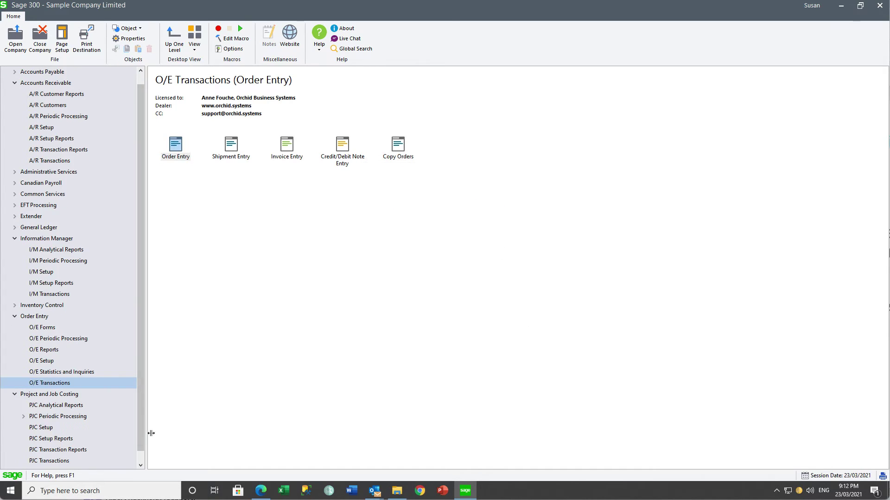
Check the customer field label in PJC Contract Maintenance on an existing contract, and the screen's program ID in its properties
left_click_drag(141, 435, 140, 454)
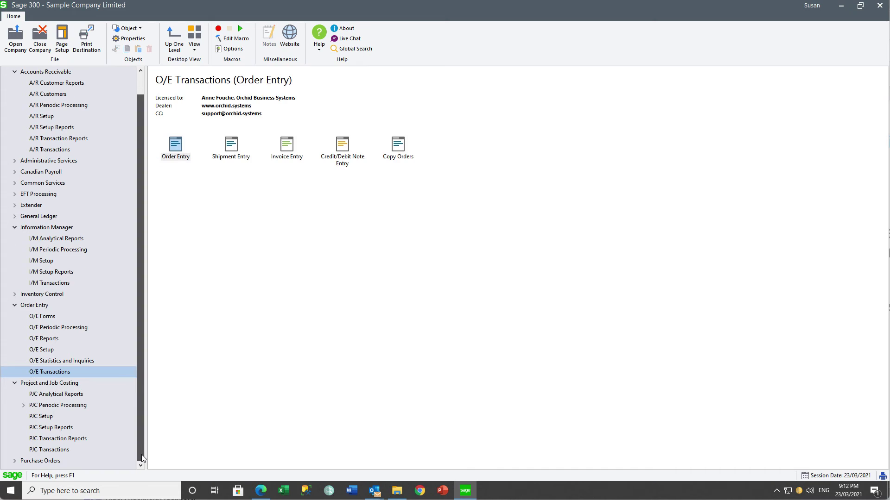
left_click(56, 450)
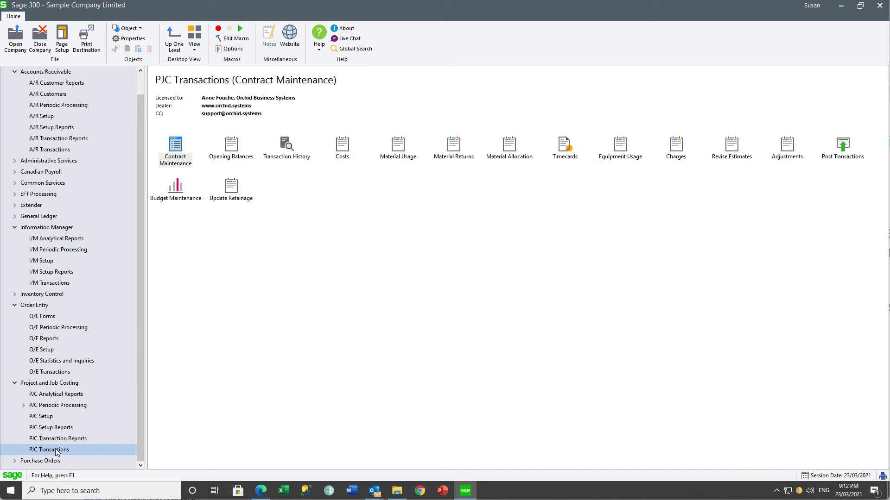
double_click(177, 146)
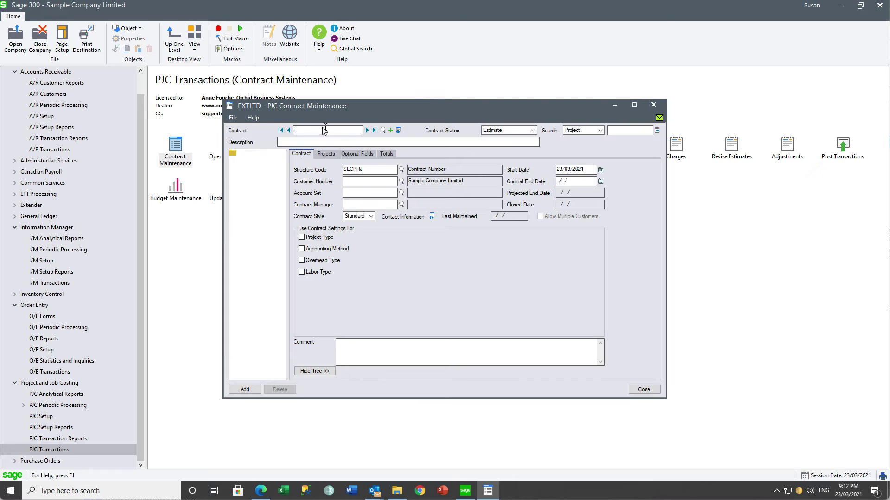
left_click(366, 130)
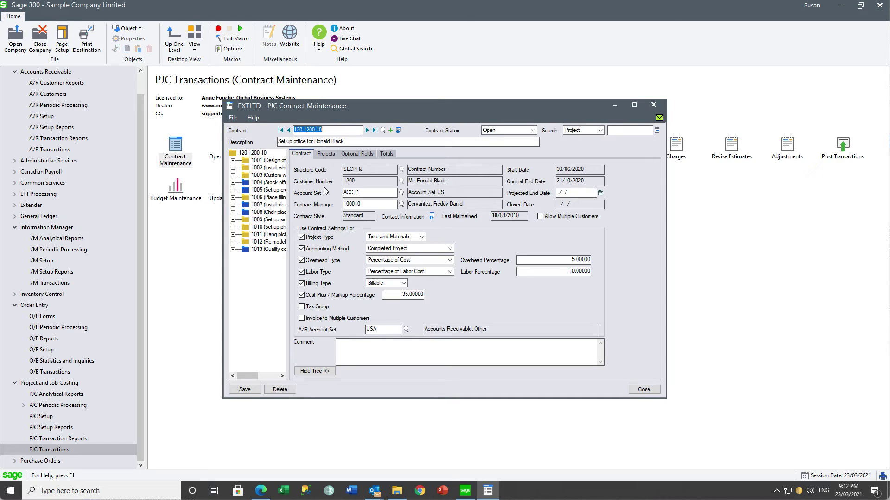
left_click(654, 105)
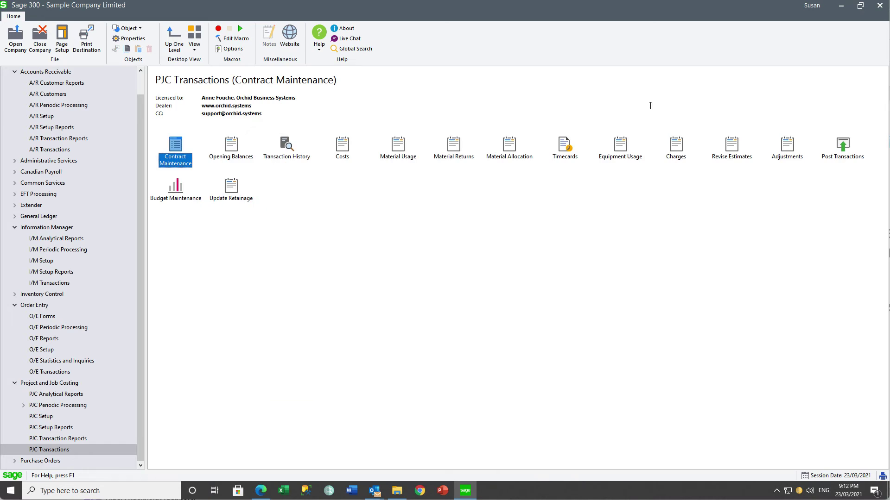
right_click(178, 156)
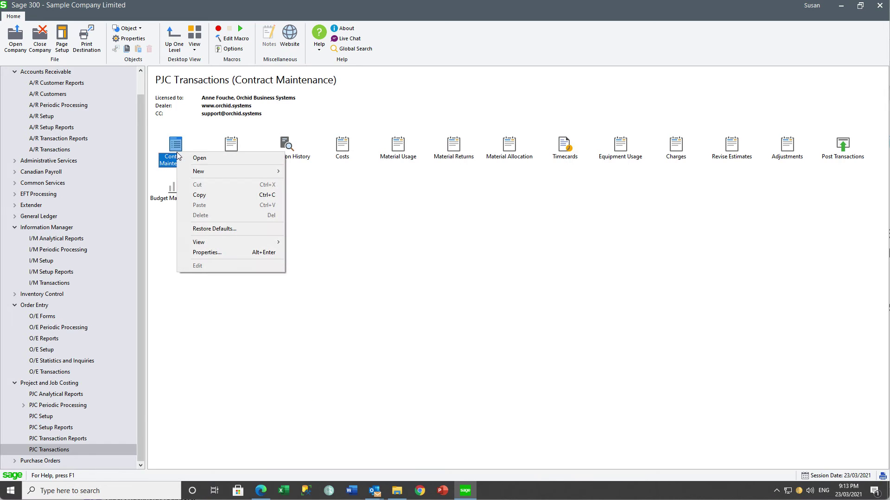
left_click(202, 254)
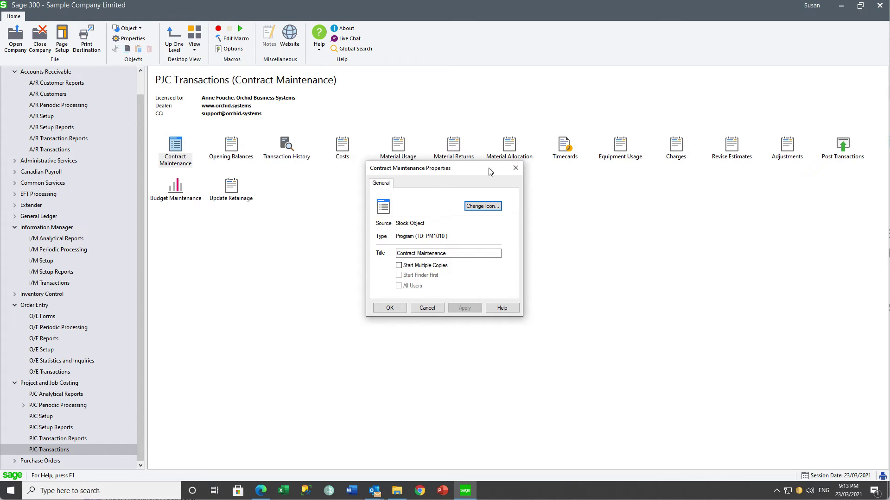
left_click(517, 170)
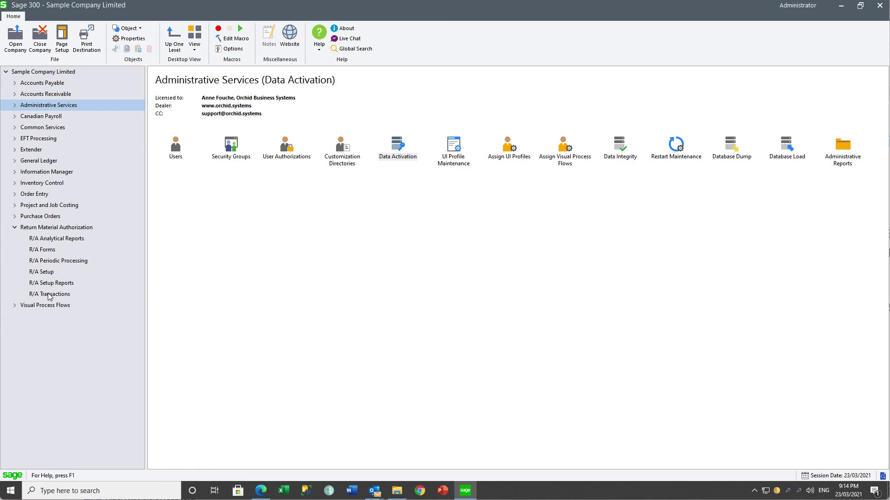
Check the program ID of R/A Return Authorization Entry in its properties and the customer field label on its screen
left_click(49, 294)
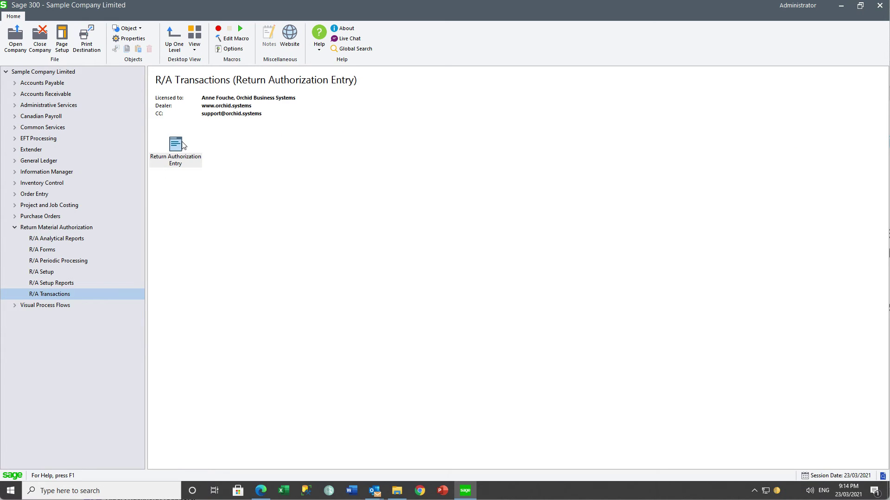
right_click(176, 148)
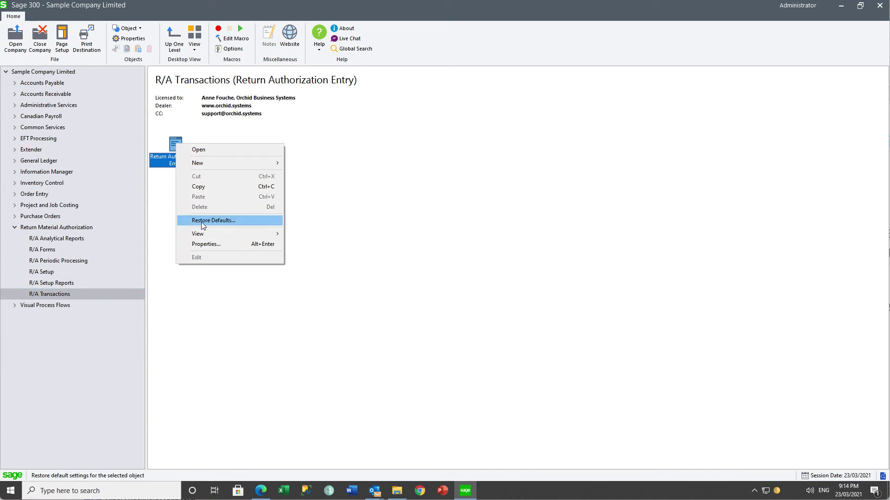
left_click(202, 244)
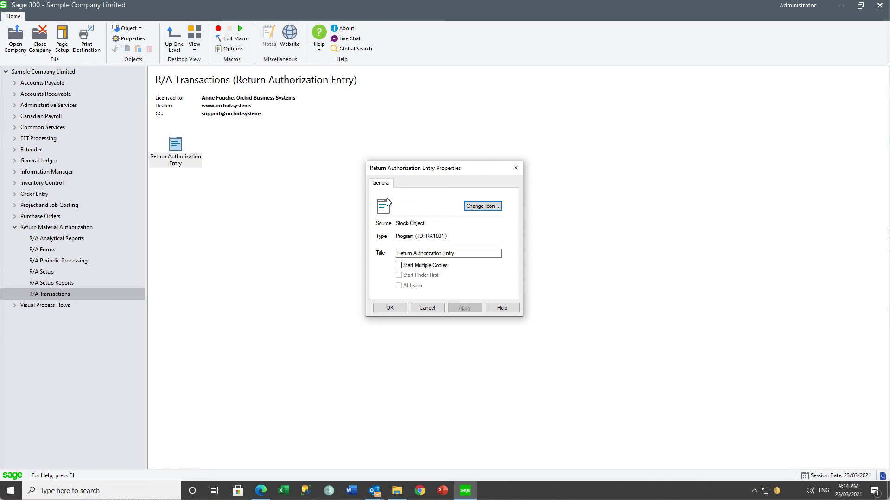
left_click(516, 167)
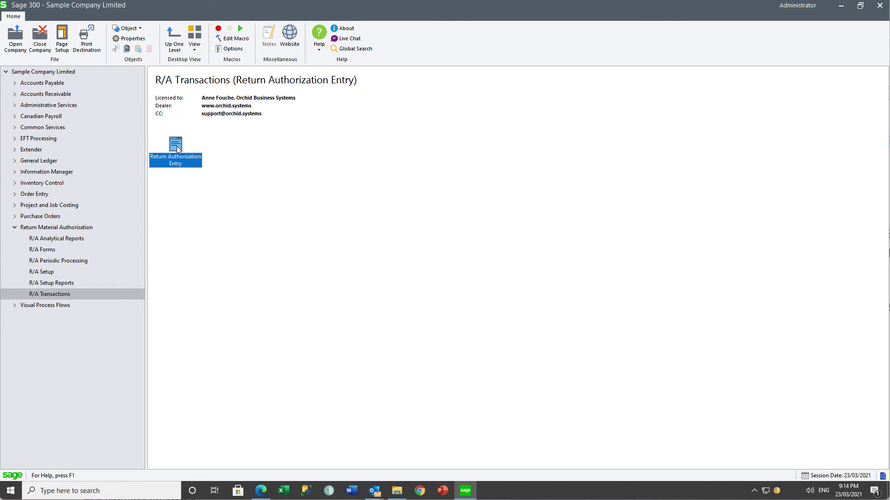
double_click(175, 146)
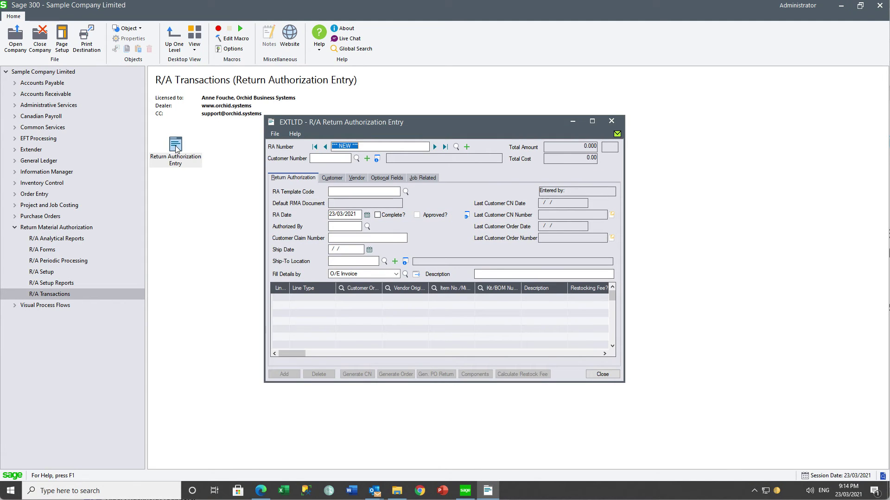
left_click(320, 158)
left_click(610, 122)
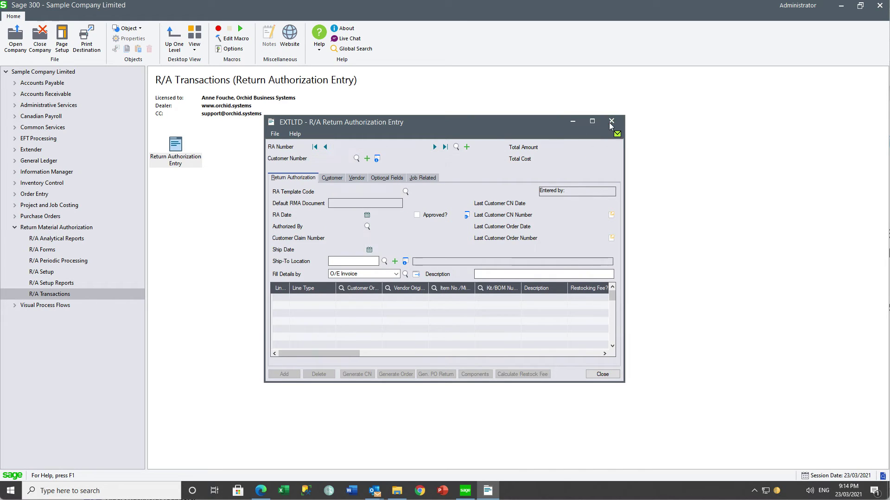
Add a new line to the Notes/DML/Extender Tray settings in I/M Options and open its details
left_click(40, 206)
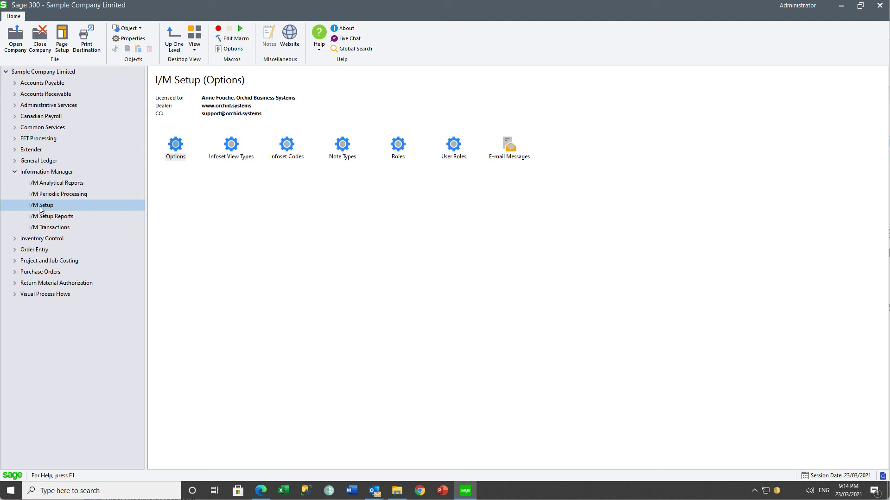
left_click(177, 147)
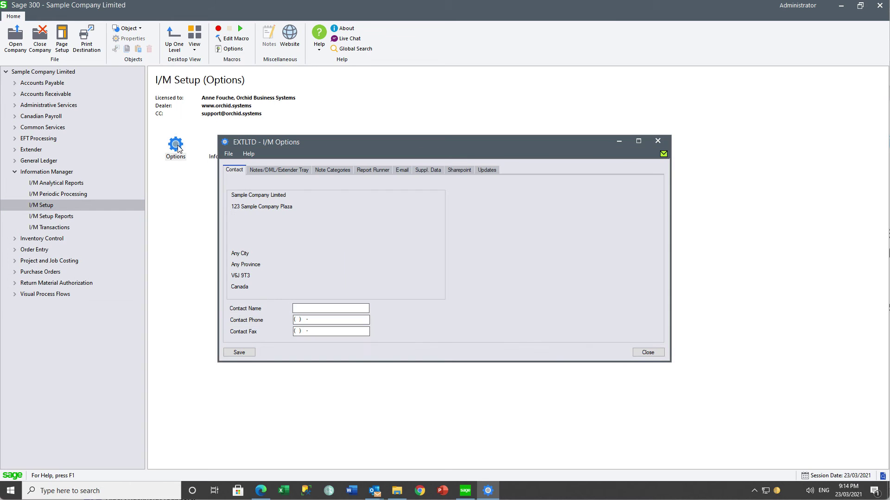
left_click(256, 171)
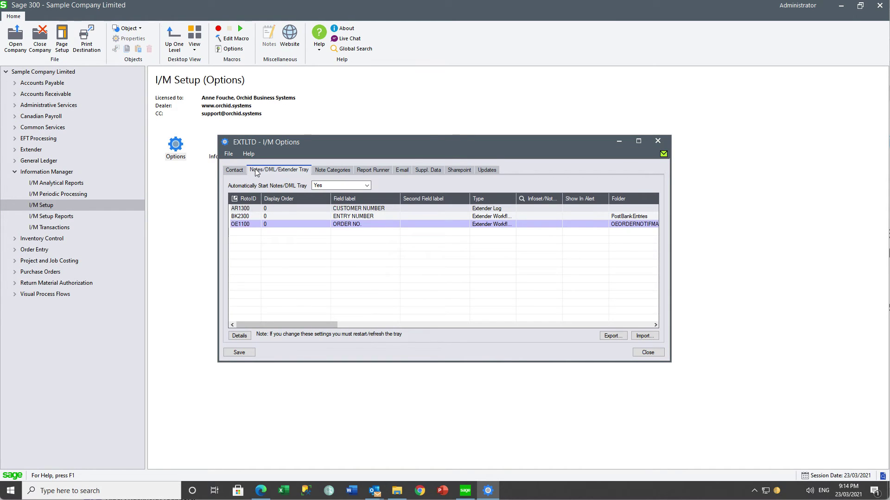
left_click(248, 226)
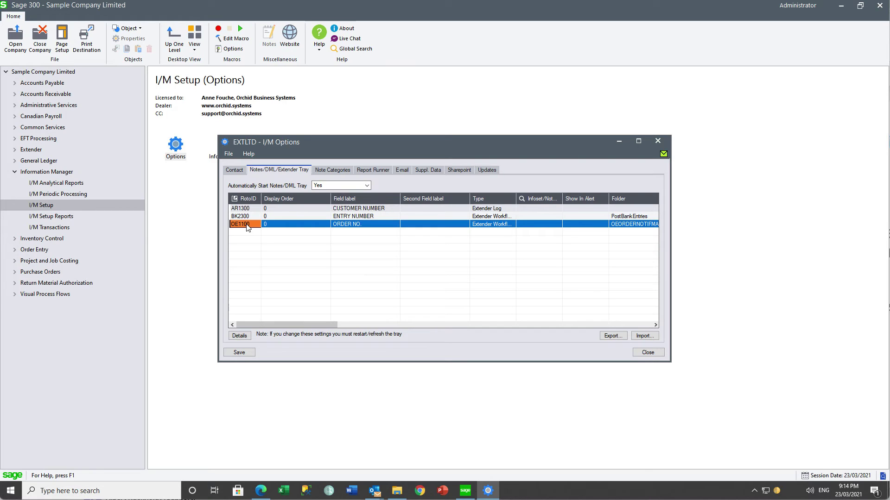
key("Insert")
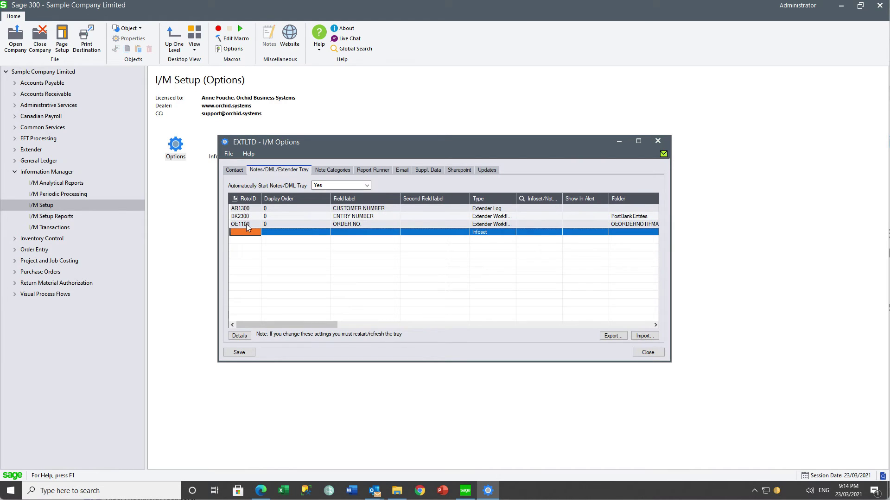
left_click(238, 338)
Set the new tray line's type to Note, its RotoID to OE1100 and its field label to CUSTOMER NO
left_click(435, 158)
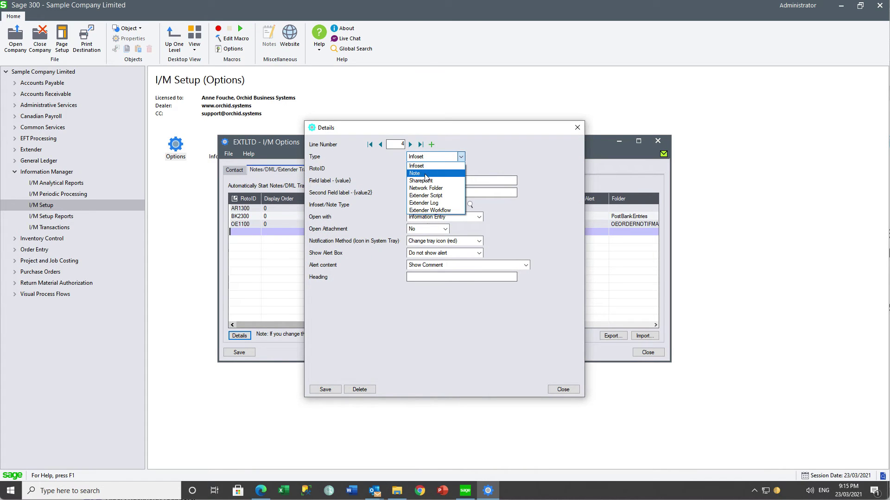
left_click(425, 174)
left_click(423, 169)
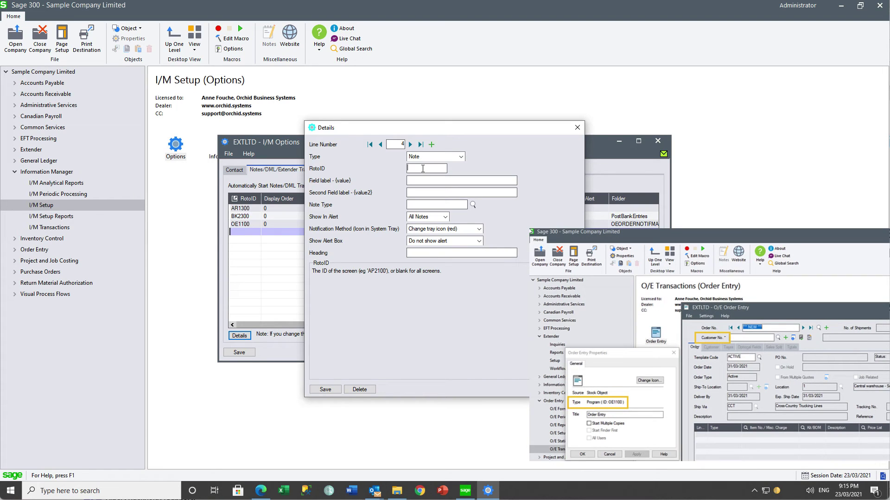
type("OE1100")
key("Tab")
type("CUSTOMER NO.")
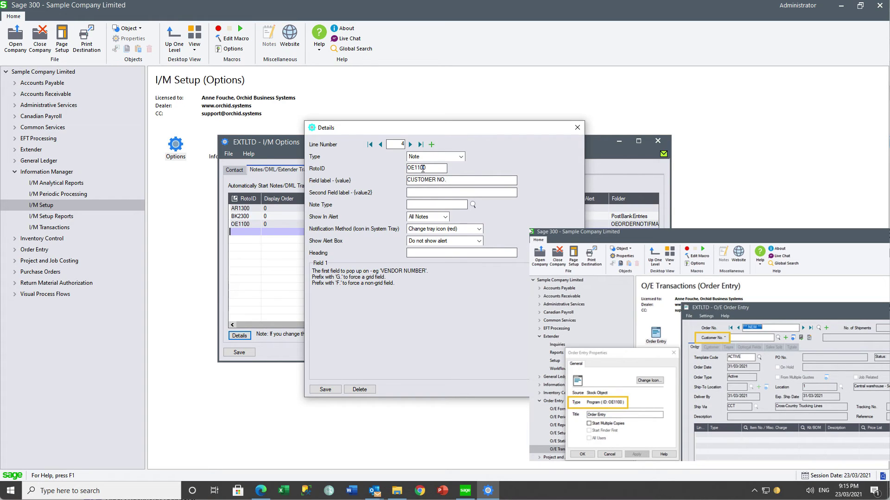
key("Tab")
key("Tab")
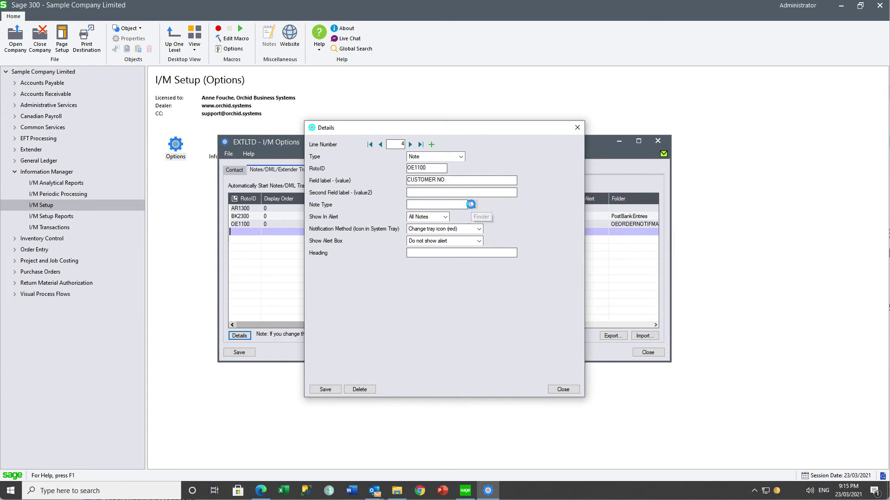
Assign note type CUSTOMERCLNOTE to the tray line, with All Notes shown in the alert and the notification method set to None
left_click(473, 204)
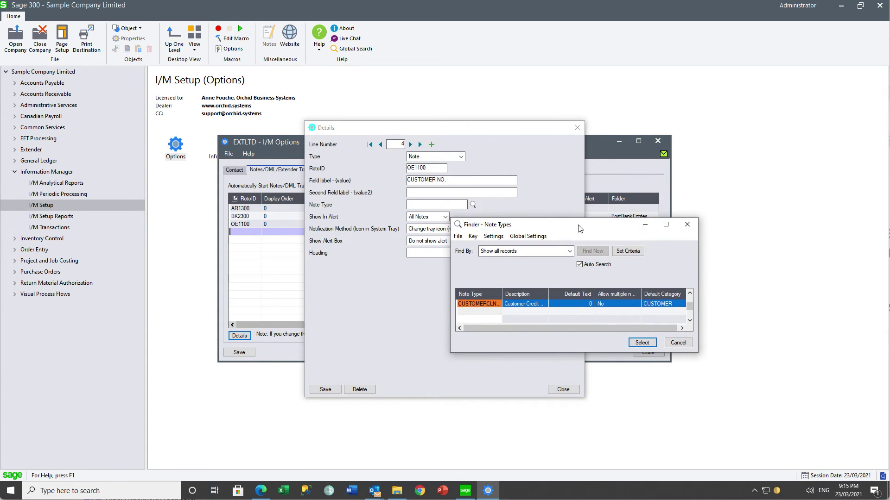
left_click_drag(502, 294, 522, 294)
left_click(642, 342)
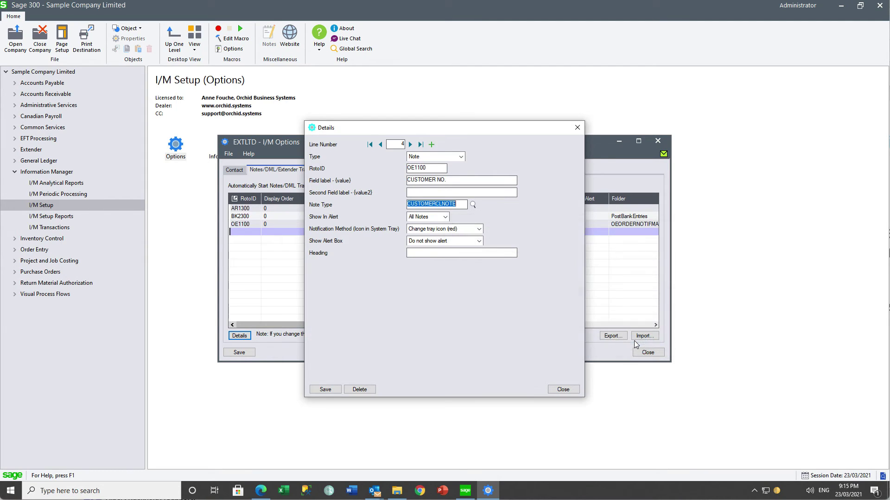
left_click(445, 216)
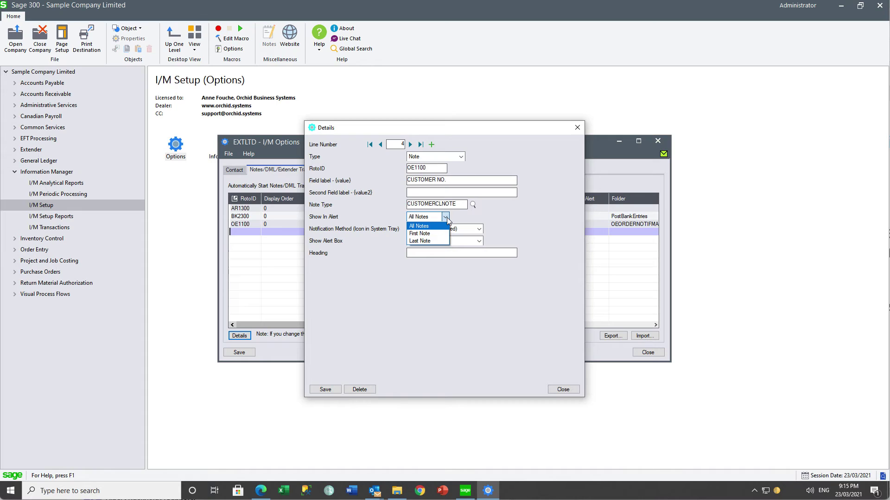
left_click(447, 218)
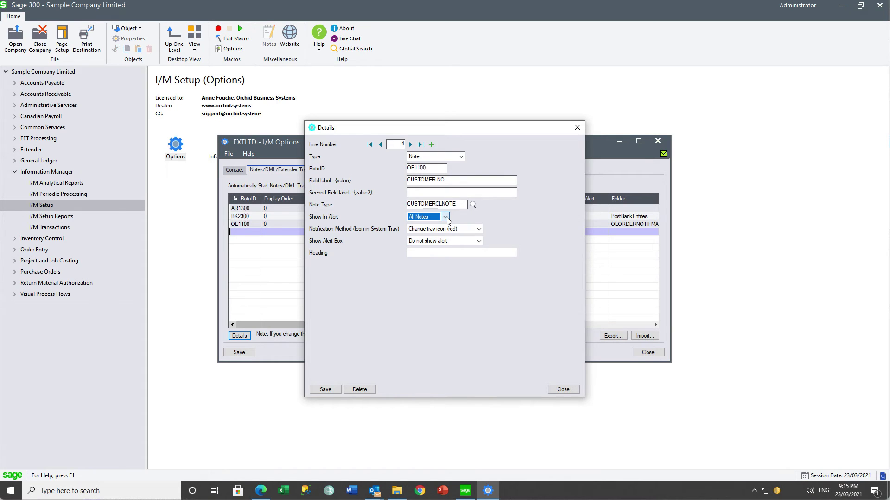
left_click(480, 230)
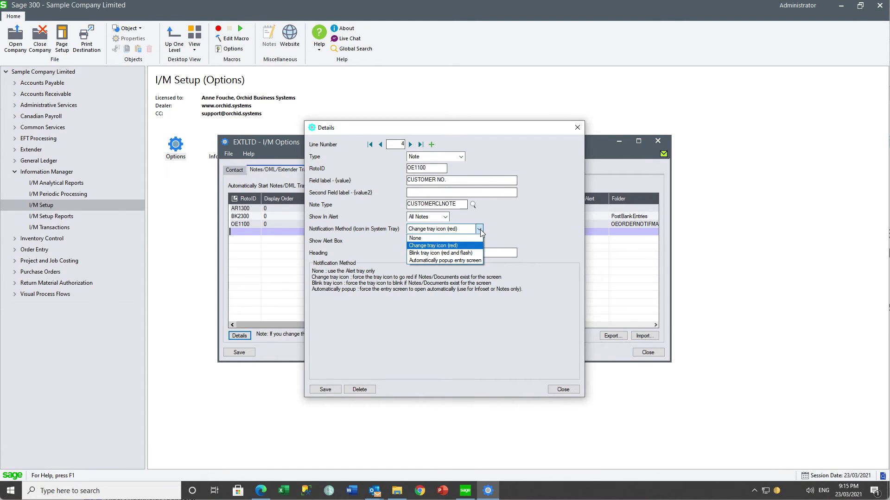
left_click(456, 238)
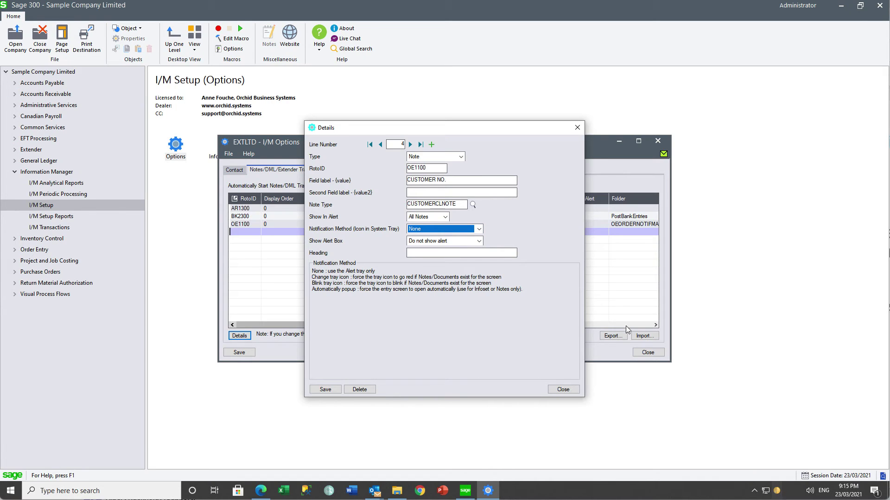
Set the OE1100 note line's alert box to Show alert with the heading Credit Limit, and save the line
left_click(479, 241)
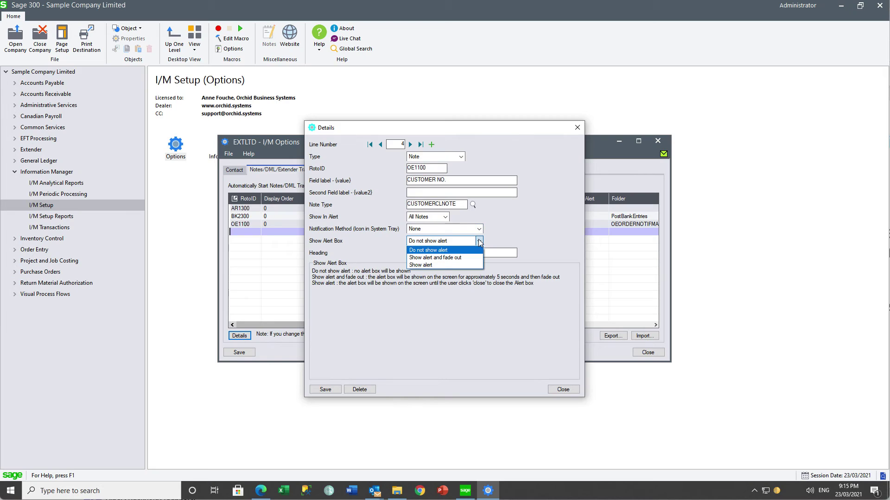
left_click(436, 266)
left_click(430, 255)
type("Cre")
type("red")
type("it Limi")
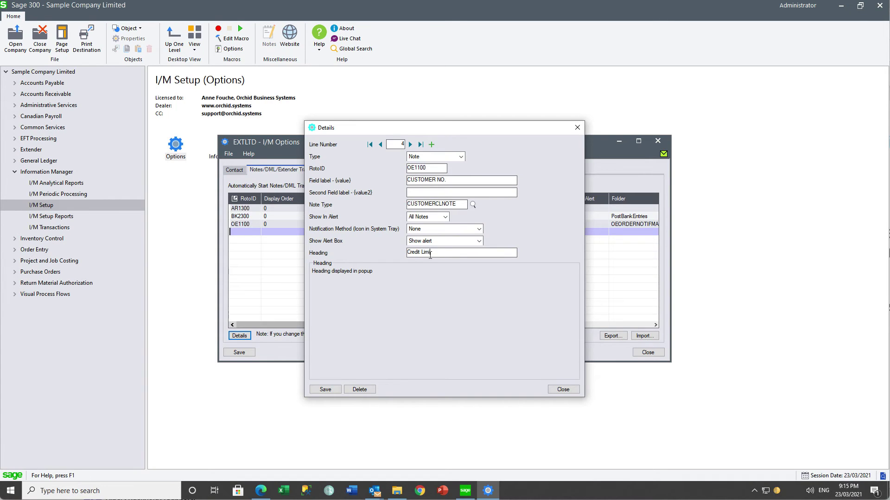
type("t")
left_click(324, 391)
Start a new tray line of type Note with RotoID RA1001 and field label CUSTOMER NUMBER
left_click(431, 145)
left_click(460, 157)
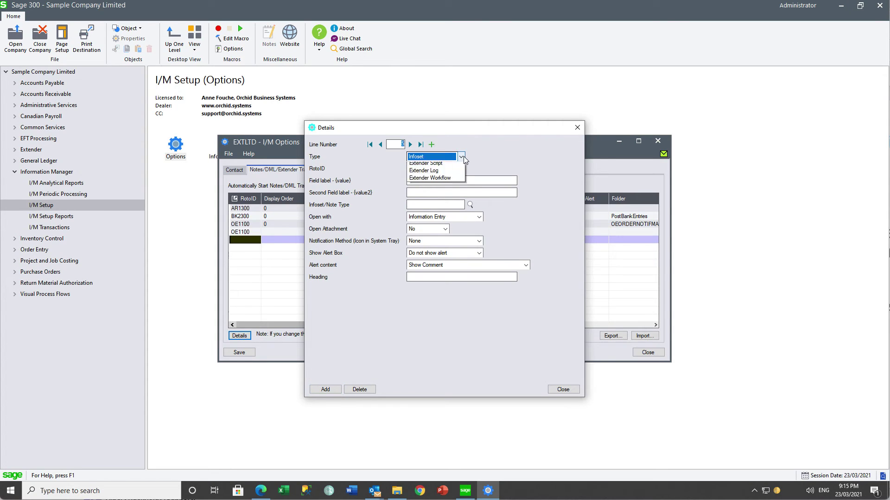
left_click(442, 174)
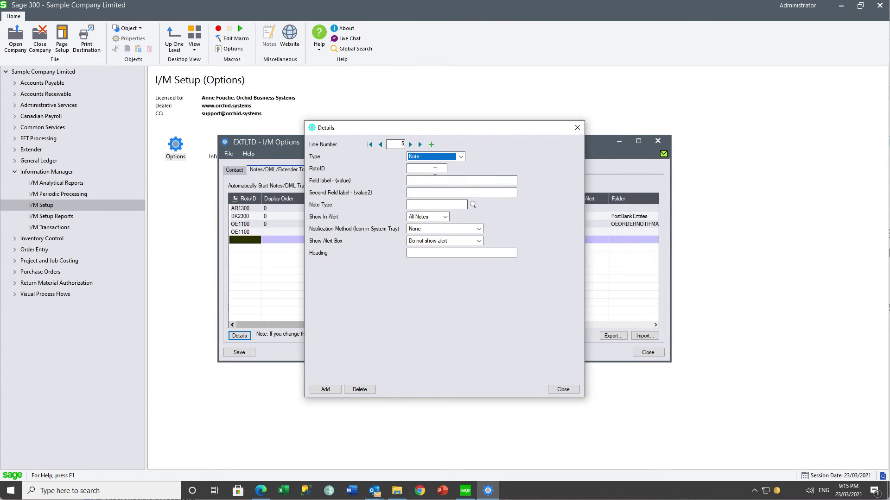
left_click(433, 169)
type("R")
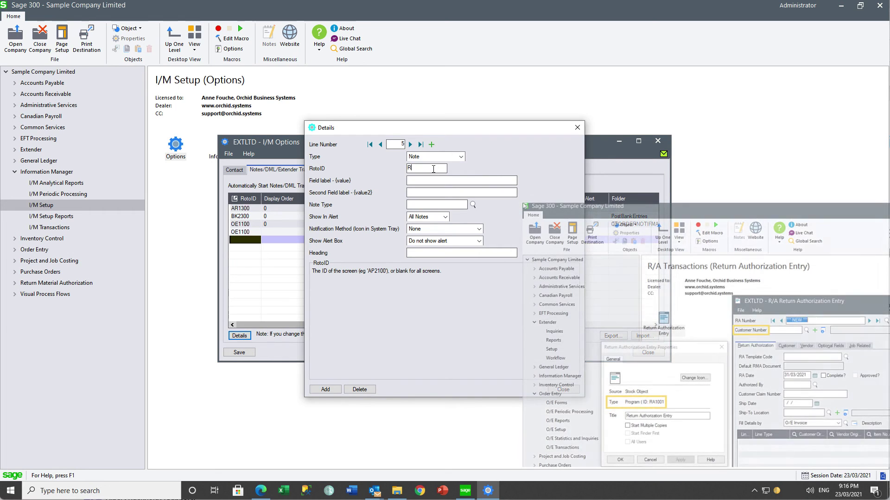
type("A1001")
key("Tab")
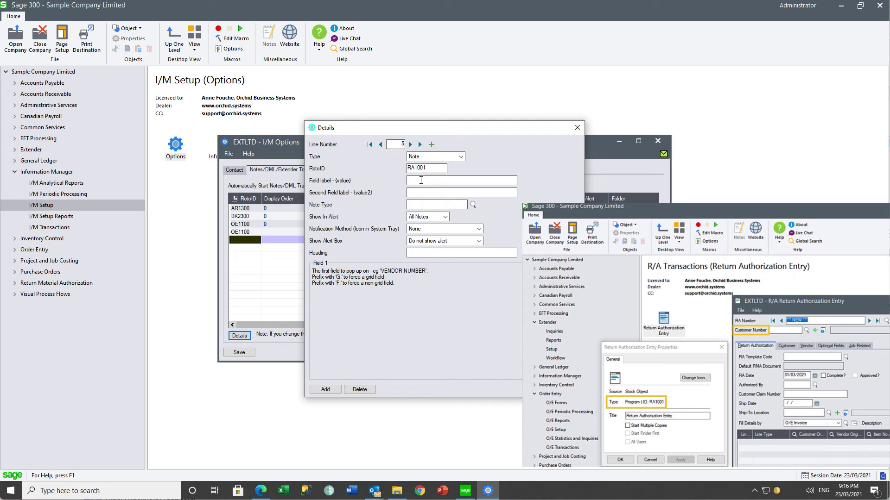
type("TOMER NUMBER")
key("Tab")
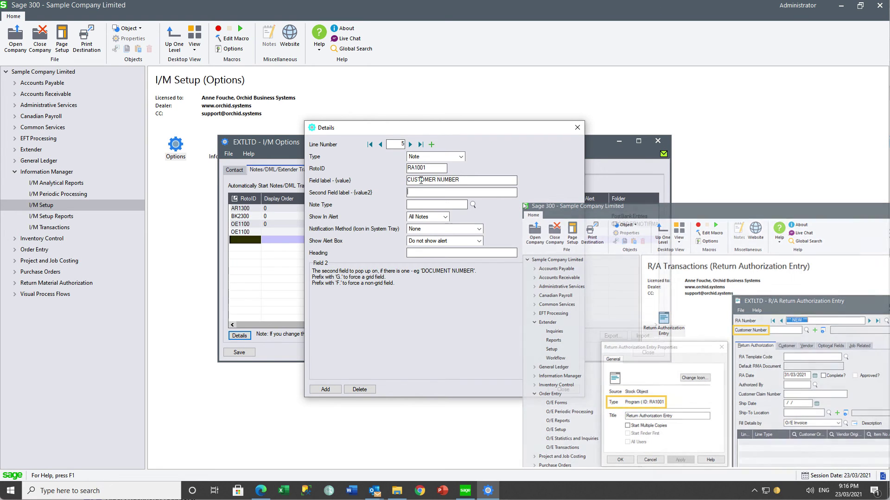
key("Tab")
Assign note type CUSTOMERCLNOTE to the RA1001 line, set Show alert with heading Customer Credit Limit, and add the line
left_click(473, 206)
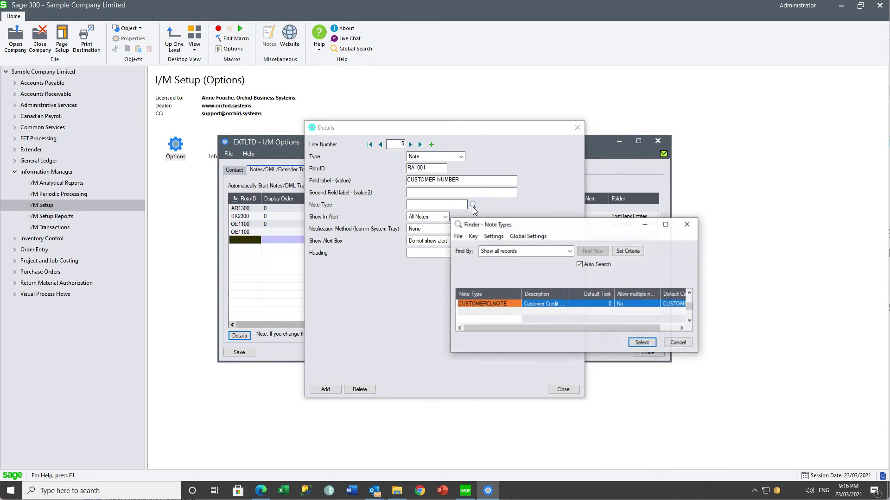
left_click(639, 345)
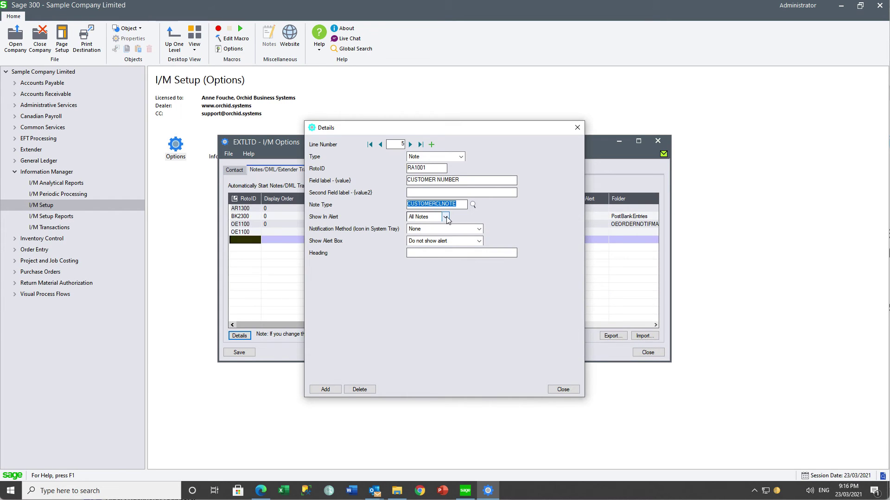
left_click(479, 241)
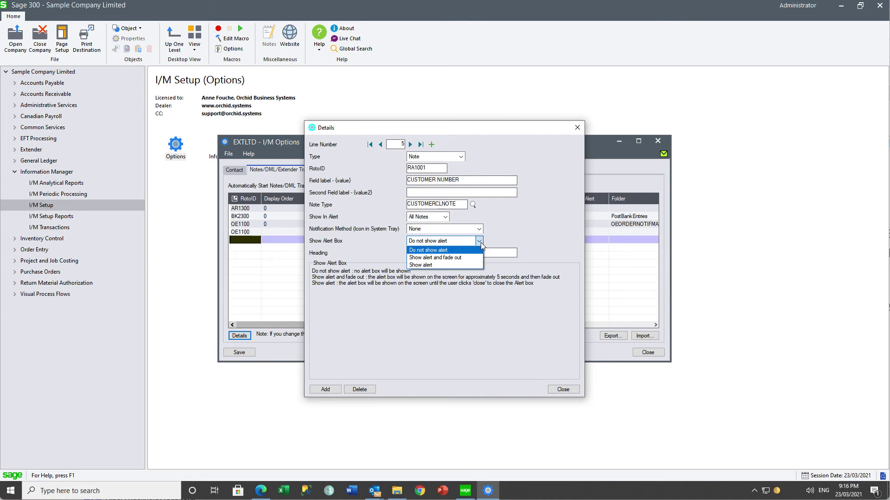
left_click(464, 265)
left_click(442, 252)
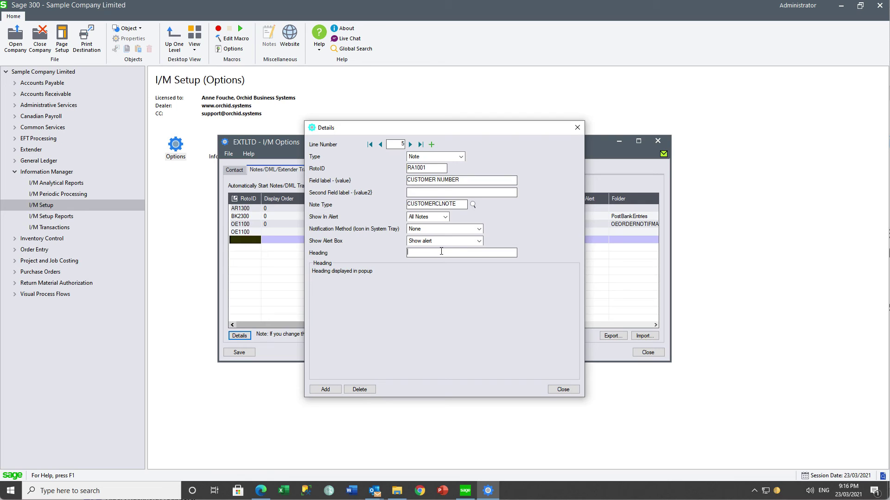
type("Customer Credit Limit")
left_click(329, 390)
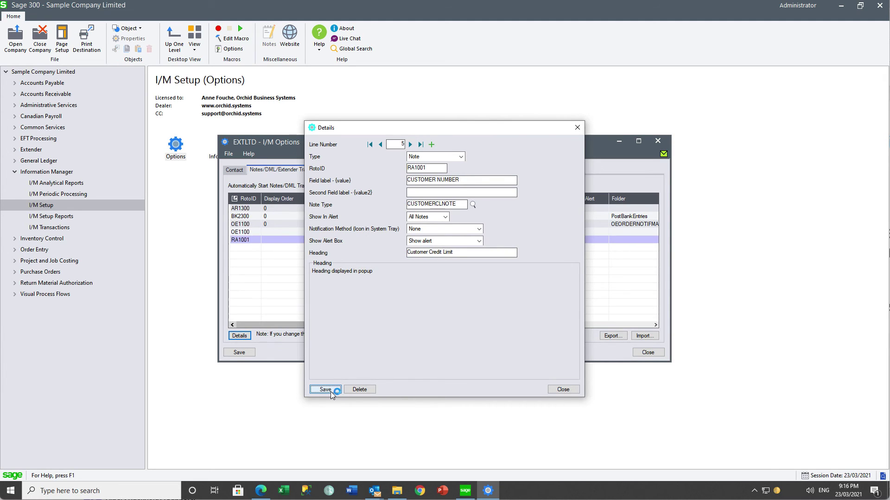
Start another tray line of type Note with RotoID PM1010 and field label CUSTOMER NUMBER
left_click(431, 145)
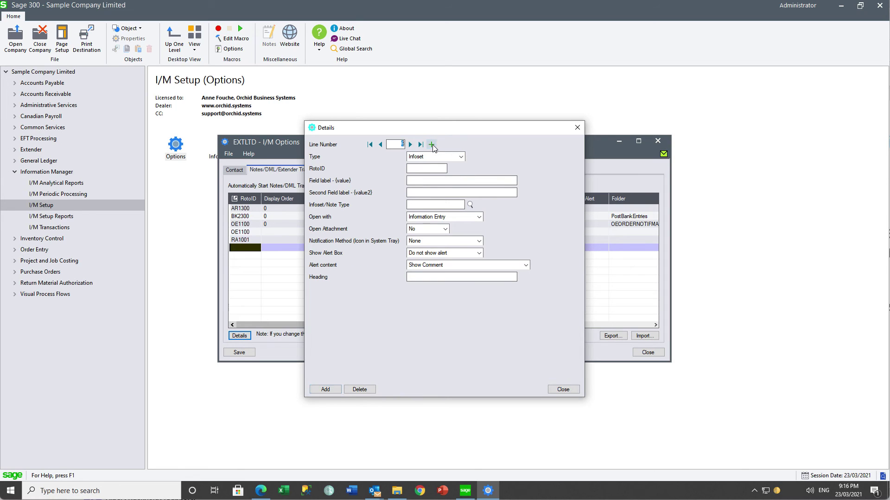
left_click(462, 158)
left_click(445, 173)
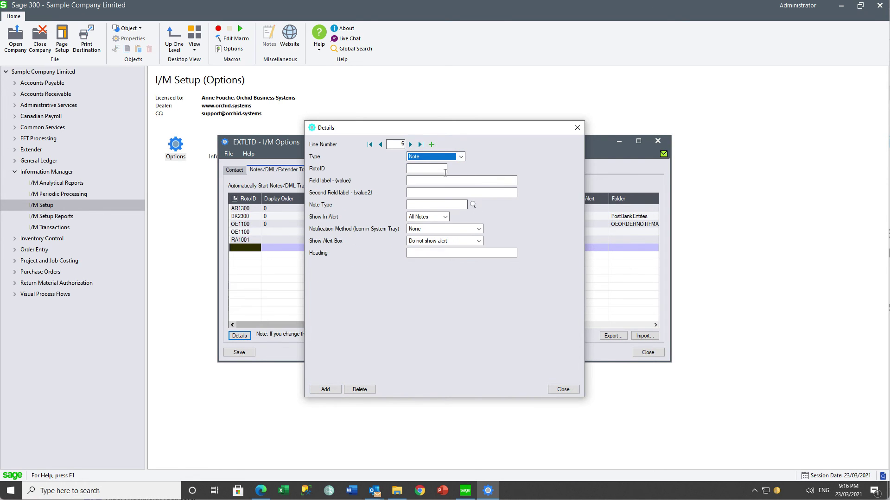
left_click(432, 168)
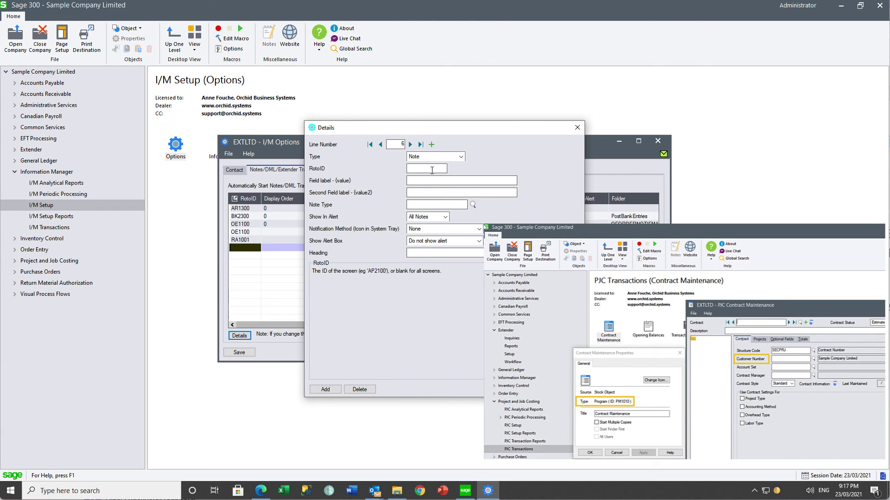
type("PM1010")
key("Tab")
type("CUSTOMER")
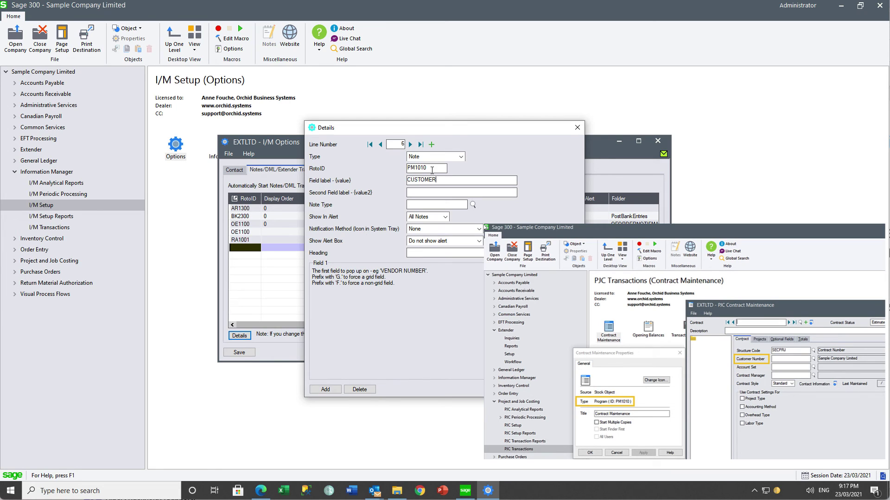
type(" NUMBER")
key("Tab")
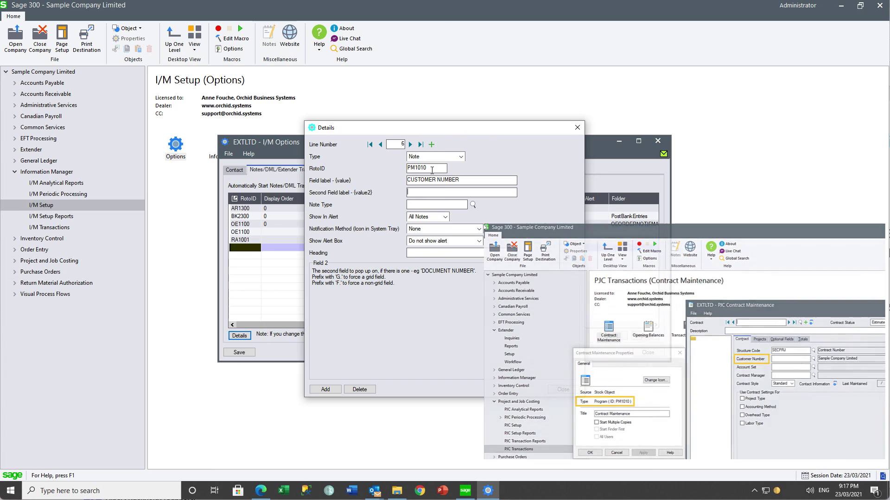
Assign note type CUSTOMERCLNOTE to the PM1010 line, set Show alert with heading Customer Credit Limit, and add the line
left_click(472, 204)
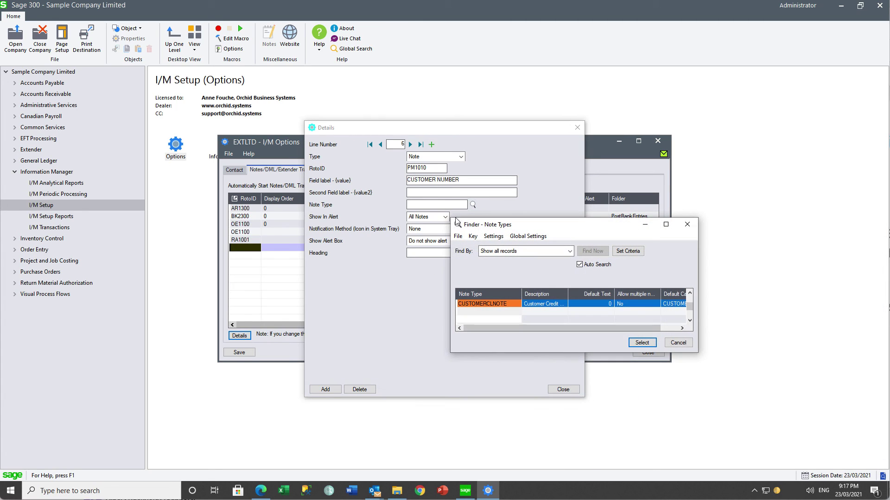
left_click(642, 342)
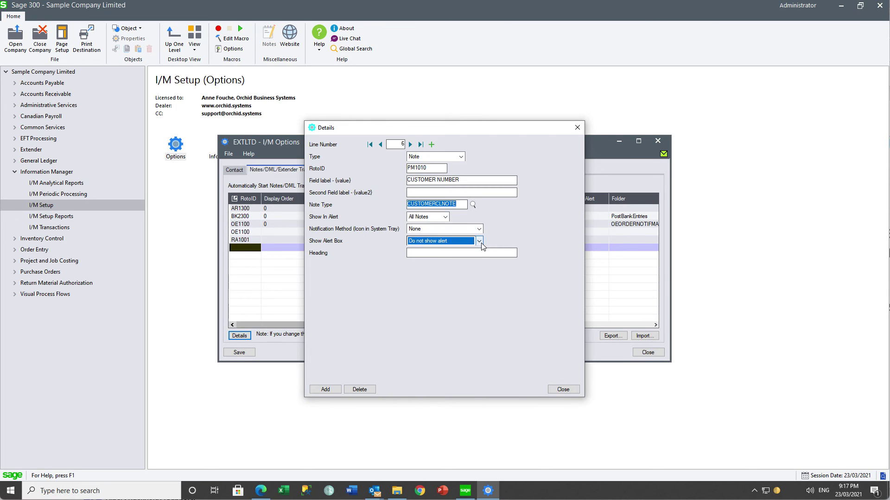
left_click(478, 241)
left_click(448, 266)
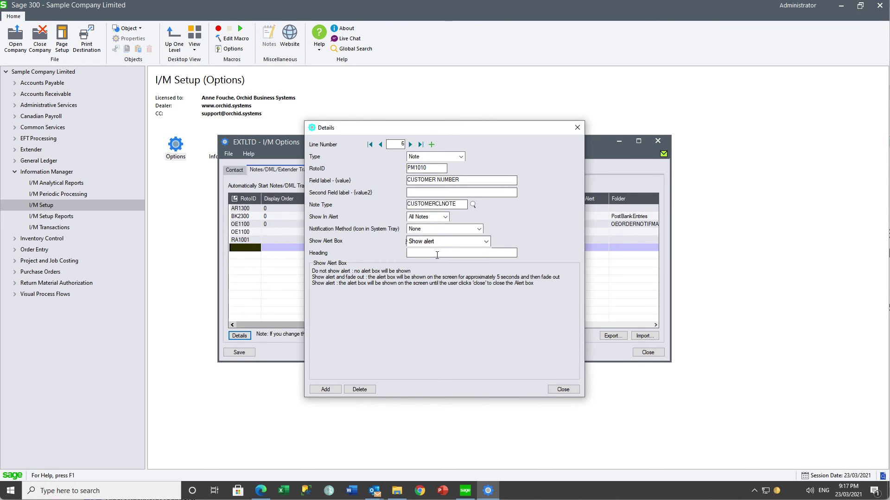
left_click(437, 252)
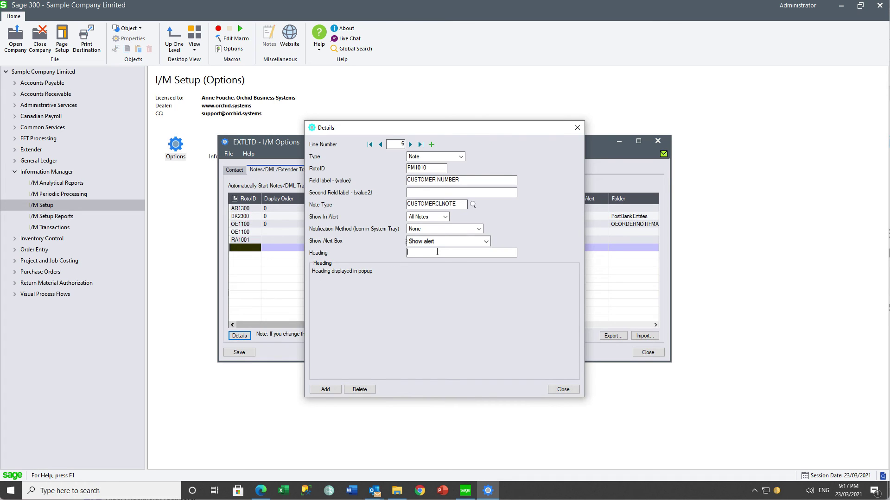
type("Customer Credit Limit")
left_click(326, 389)
Close the line details, save the tray settings in I/M Options and close the options window
left_click(564, 389)
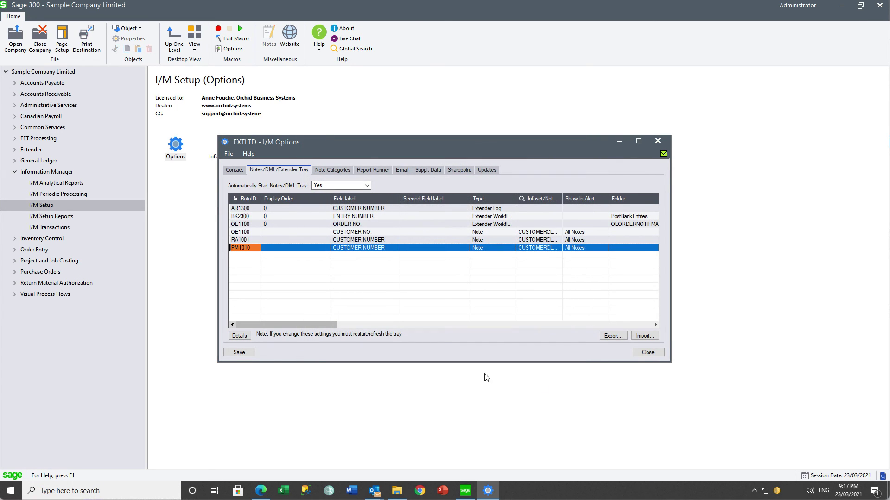
left_click(240, 354)
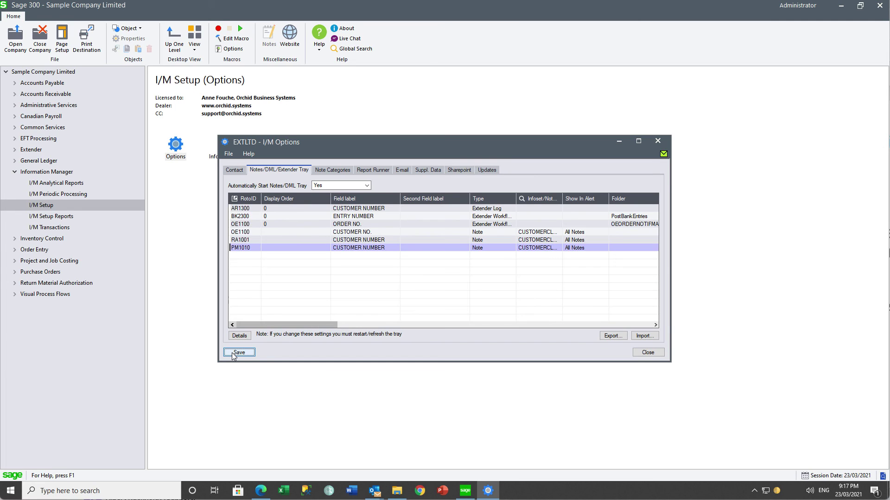
left_click(647, 353)
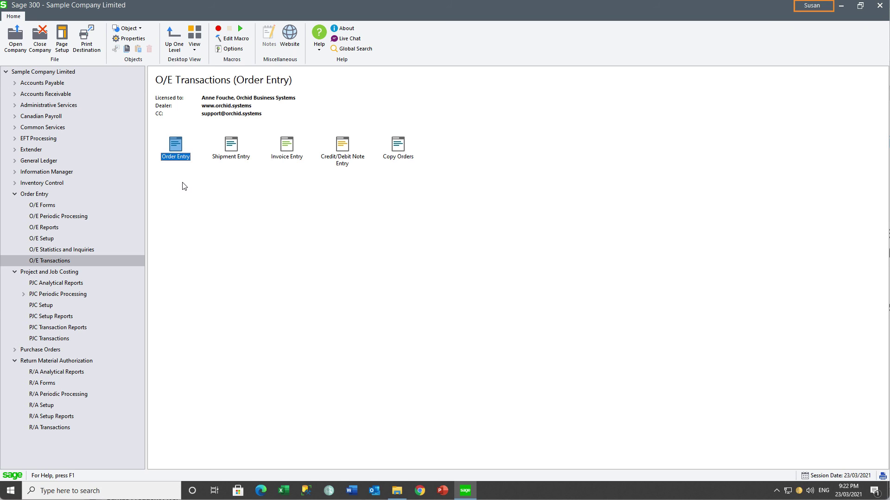
Load the first existing order in O/E Order Entry to check its credit limit note alert, and close the screen
double_click(175, 144)
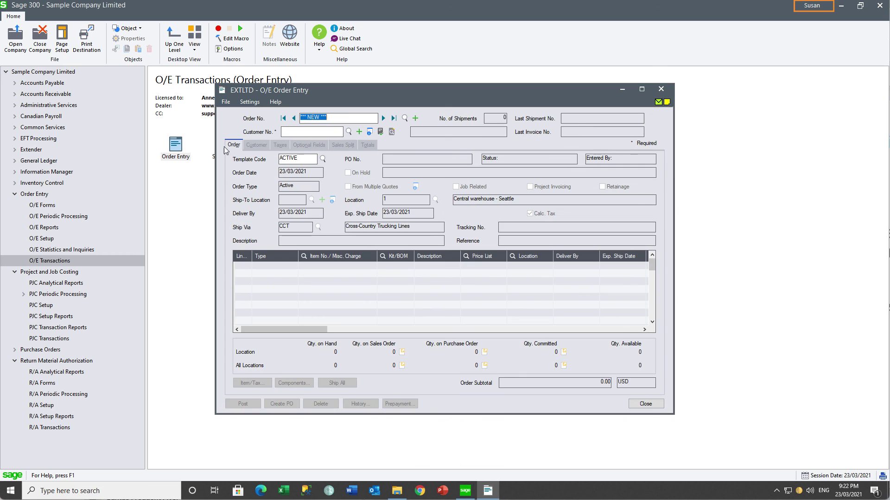
left_click(384, 118)
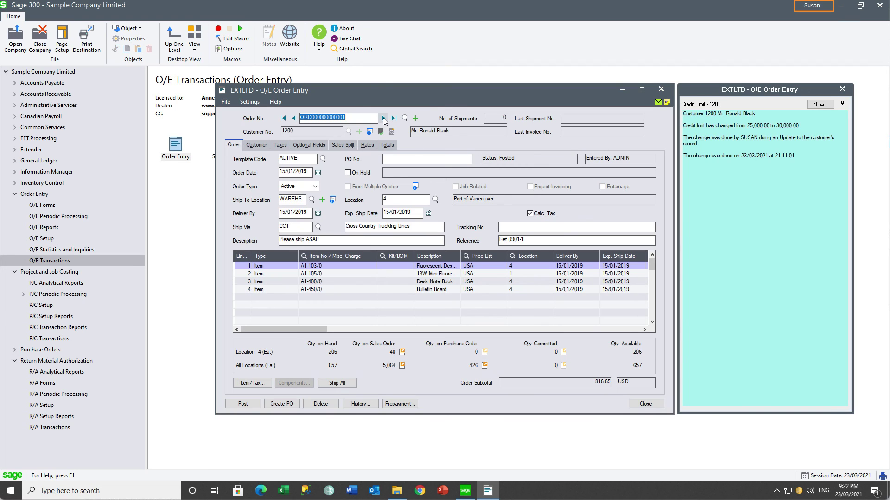
left_click(662, 90)
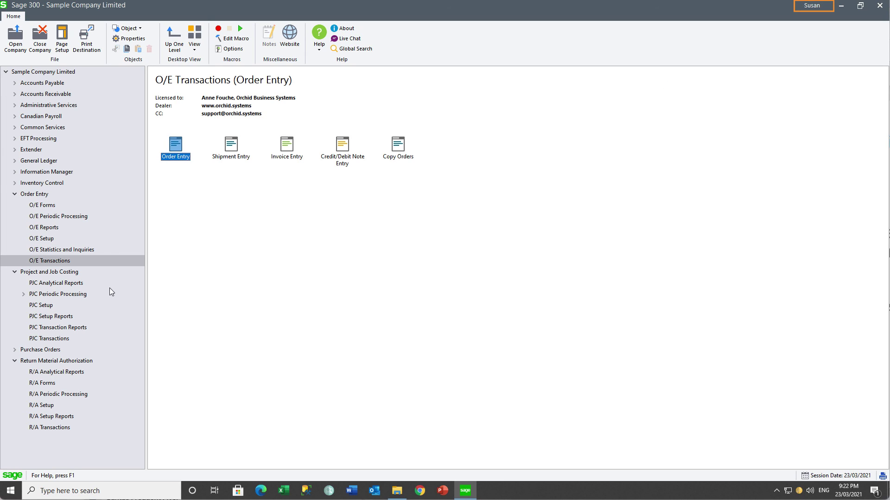
Enter the customer number in R/A Return Authorization Entry to check the credit limit alert, and close without saving
left_click(52, 428)
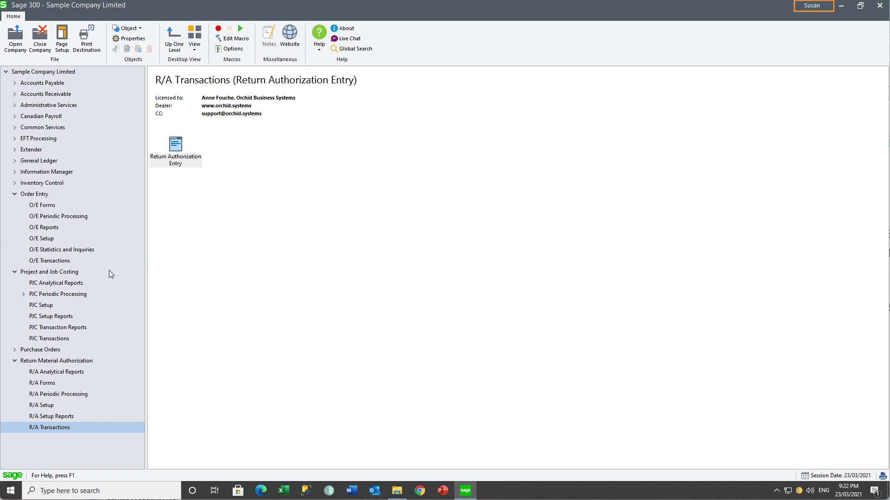
double_click(179, 149)
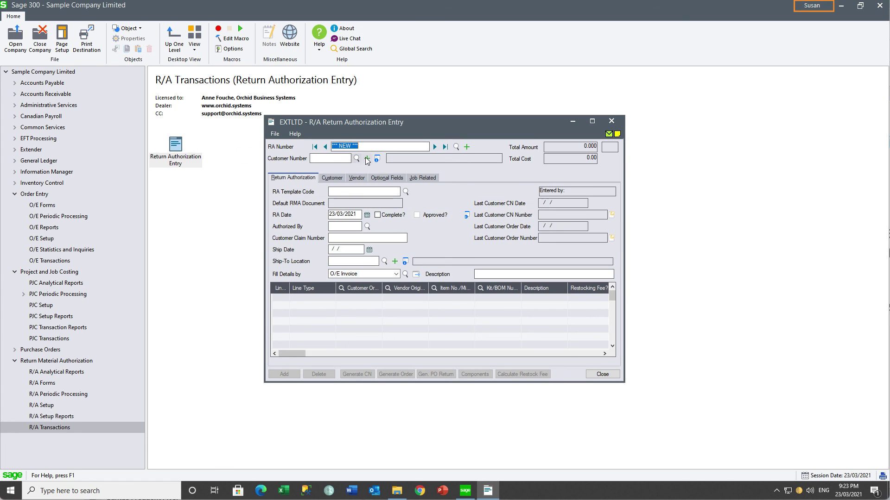
left_click(342, 159)
type("1200")
key("Tab")
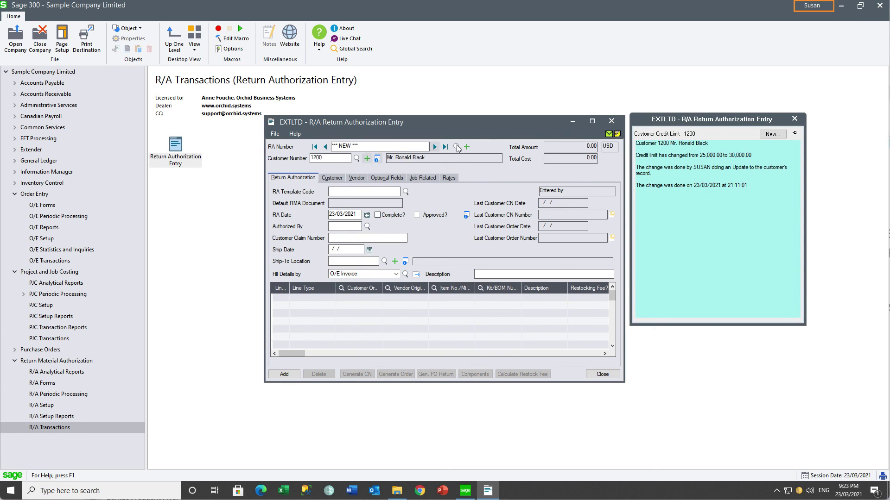
left_click(612, 122)
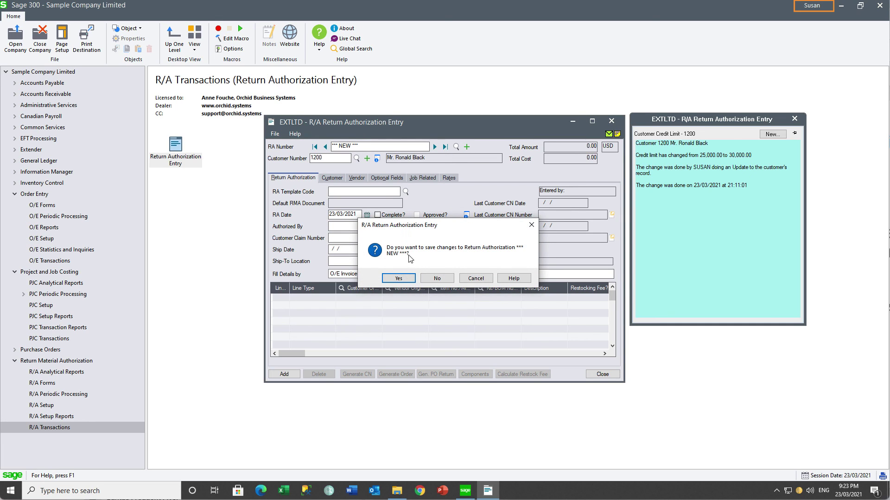
left_click(438, 278)
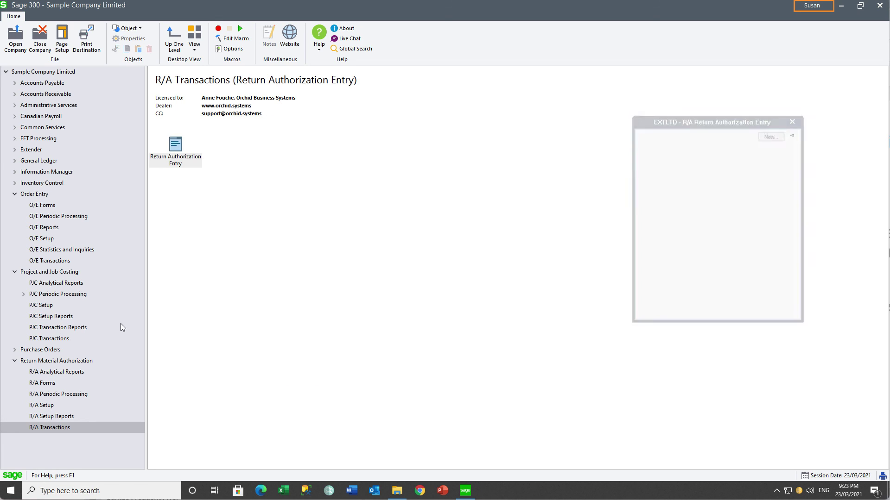
Open PJC Contract Maintenance and load the last contract to check for its customer's credit limit alert
left_click(65, 338)
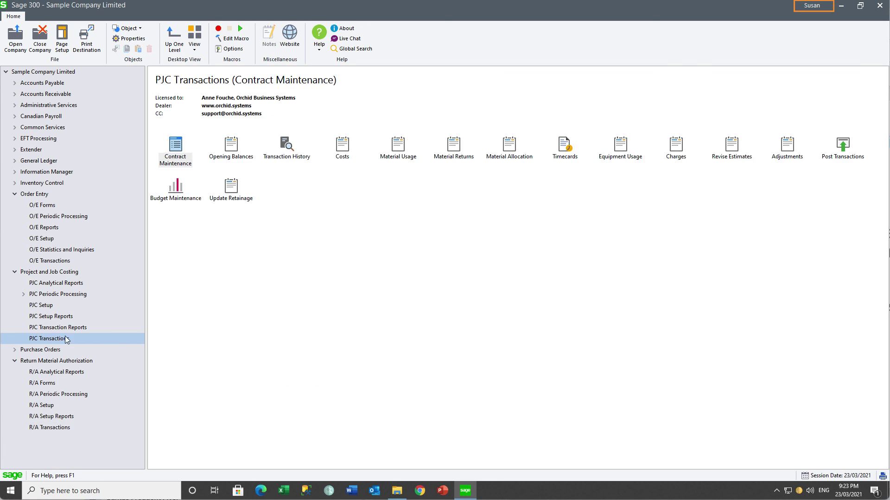
double_click(181, 154)
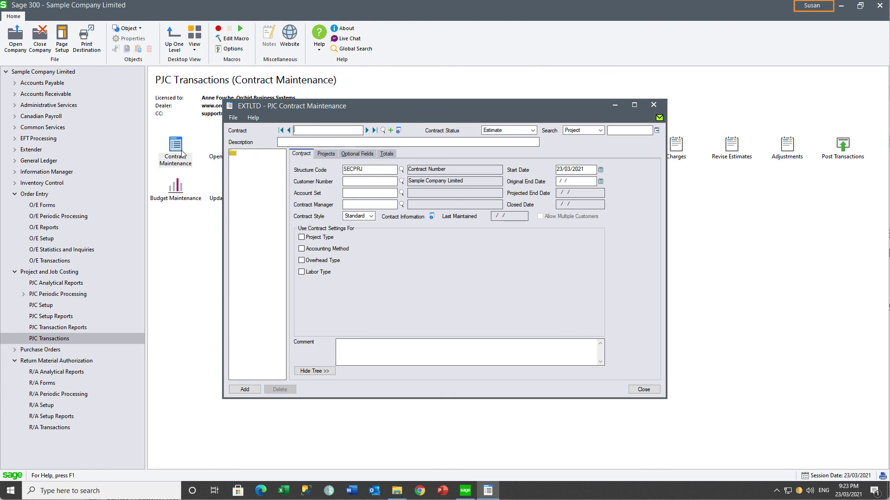
left_click(374, 130)
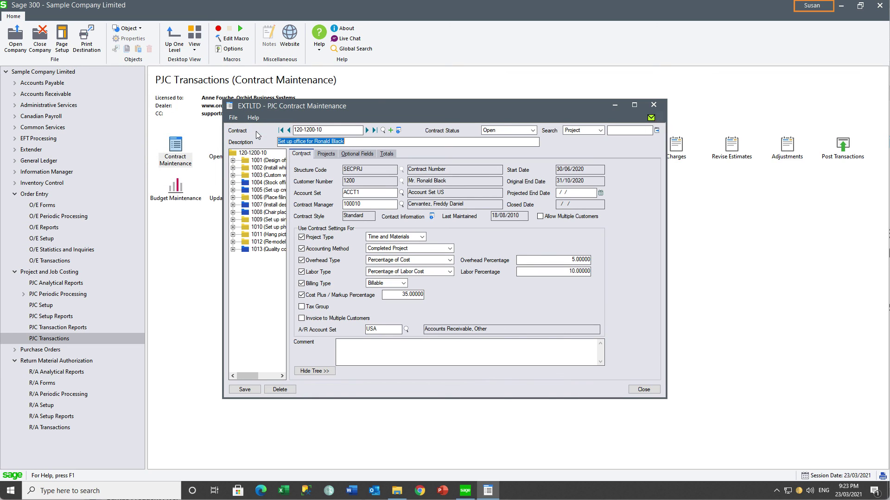
left_click_drag(571, 110, 548, 110)
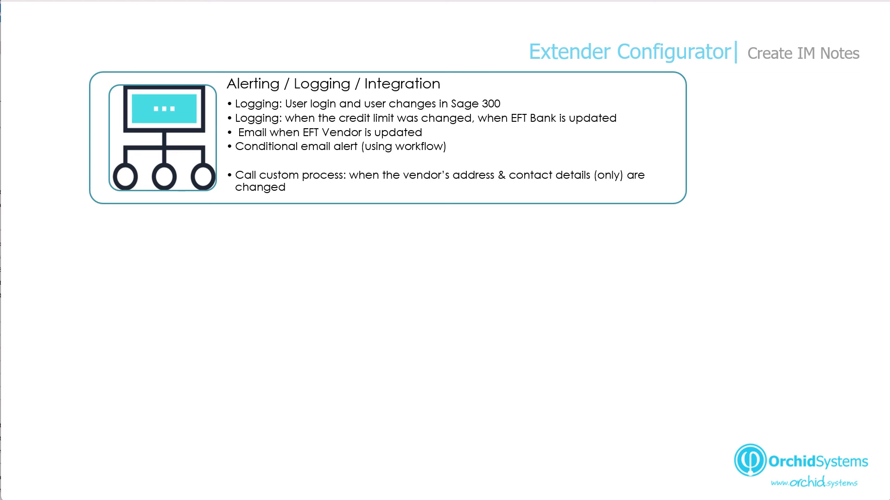
key("Right")
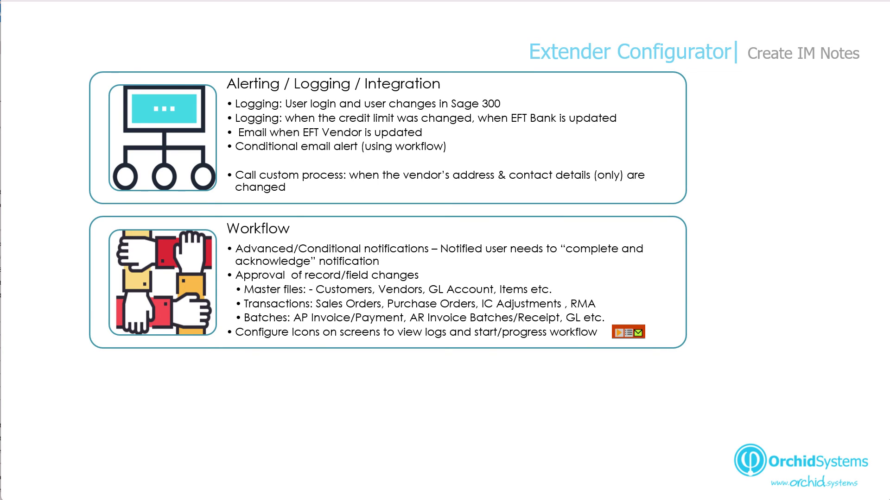